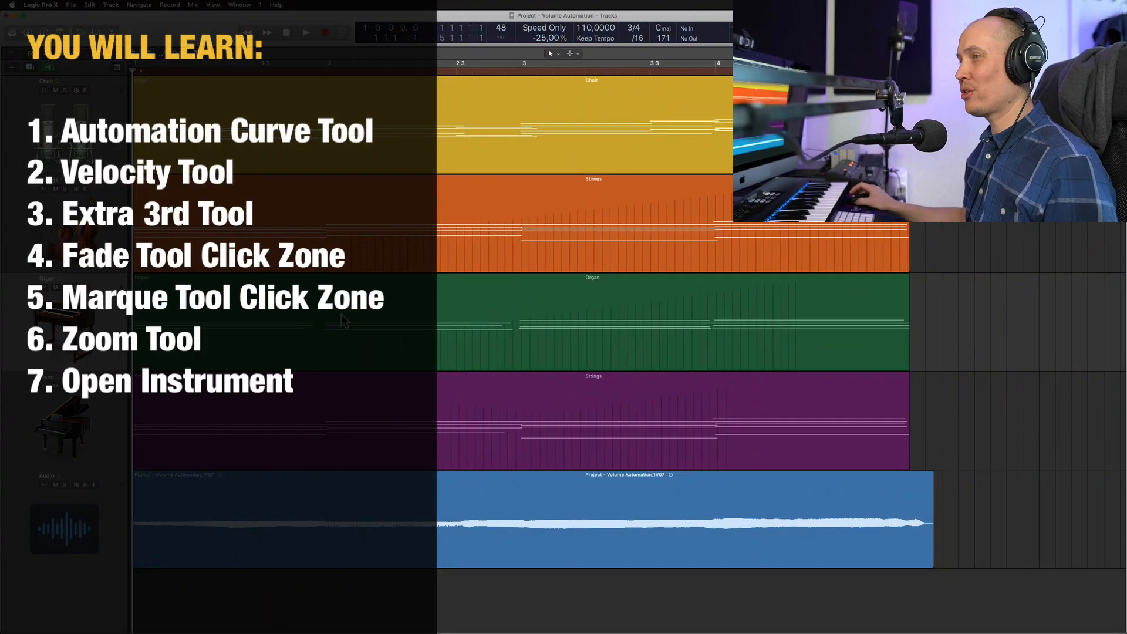
left_click(552, 54)
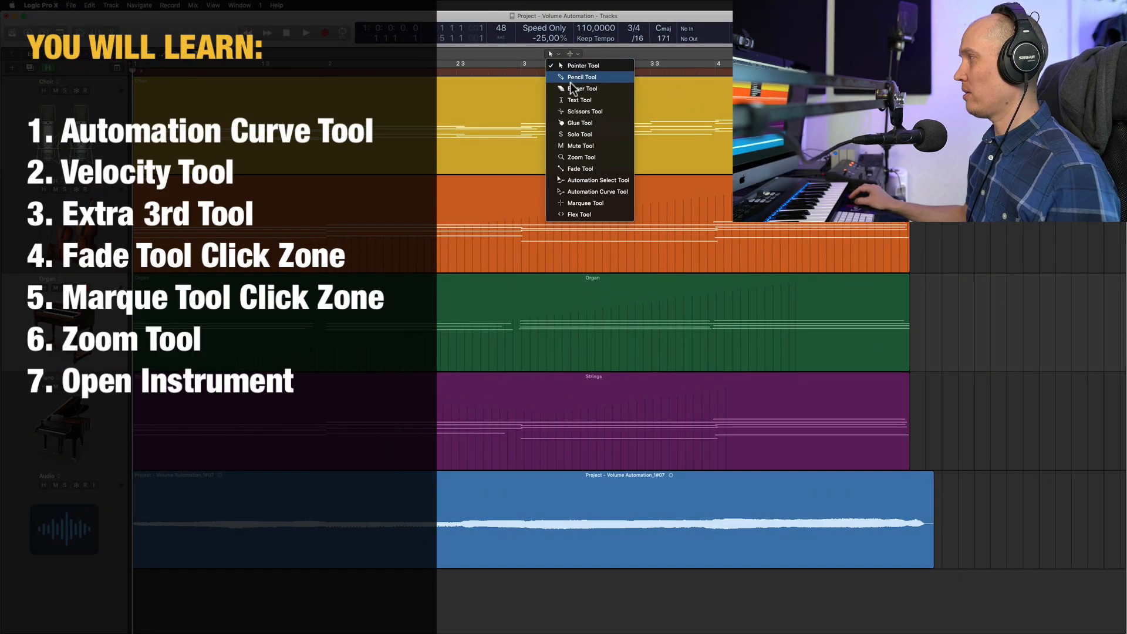
left_click(258, 401)
left_click(259, 403)
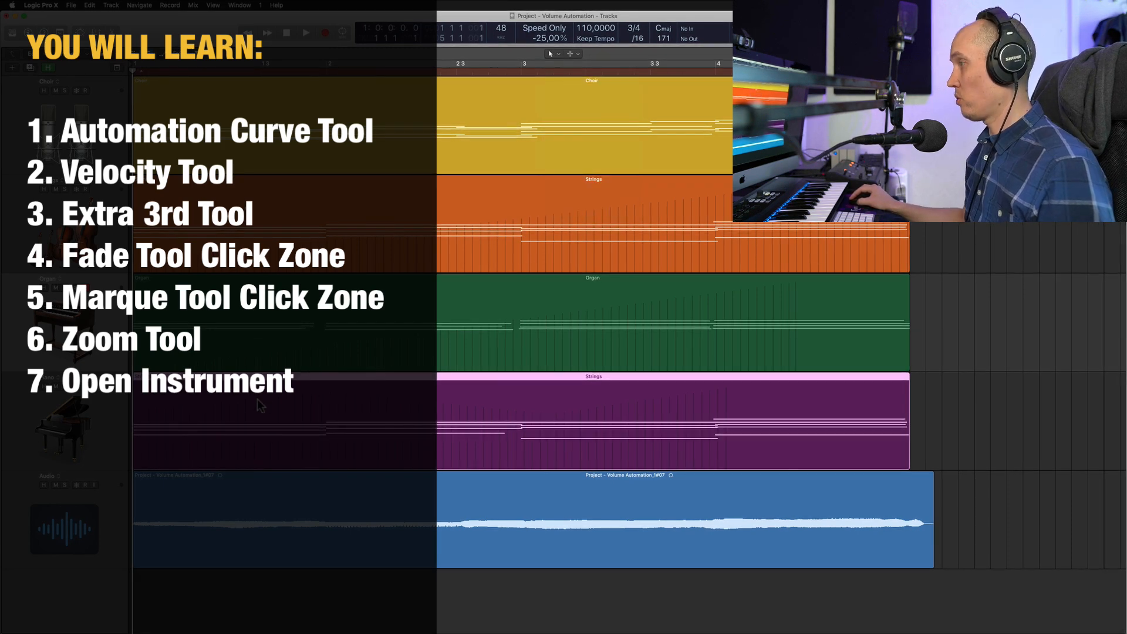
key("a")
key("a")
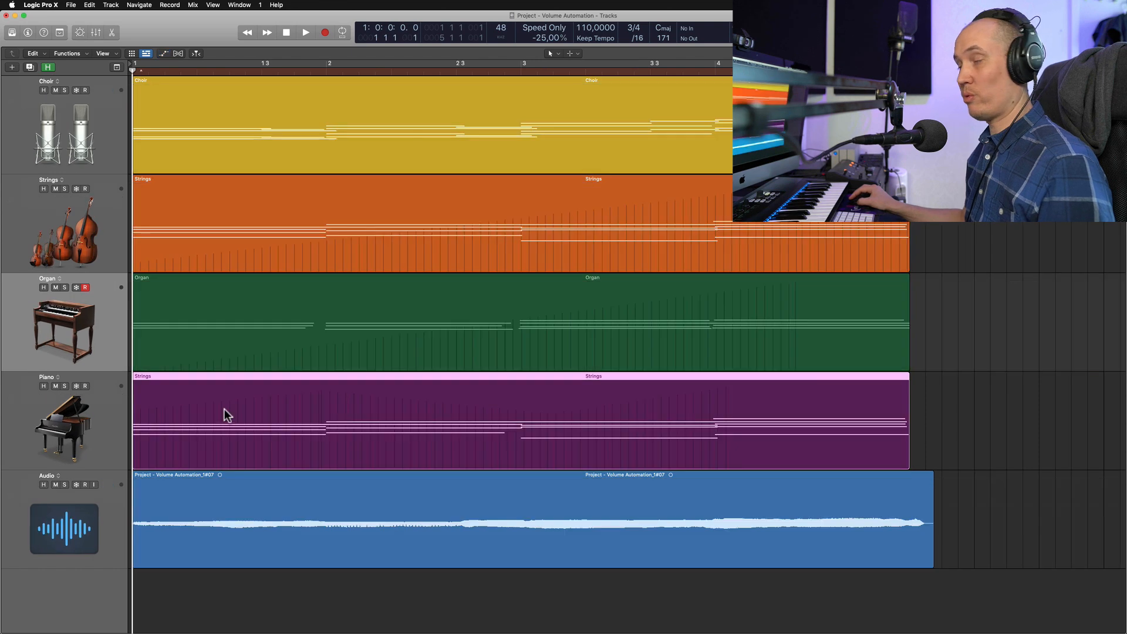
Step: Open the Piano track's region in the Piano Roll and bend the falling expression segment between bars 2 and 3 with the Automation Curve Tool
double_click(226, 409)
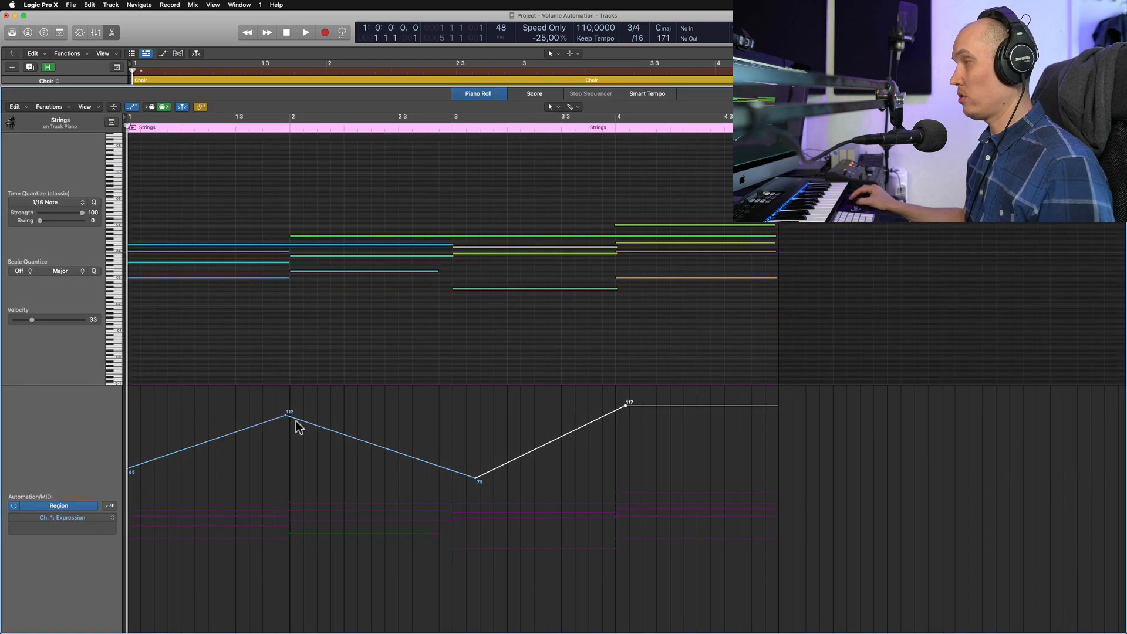
left_click(551, 107)
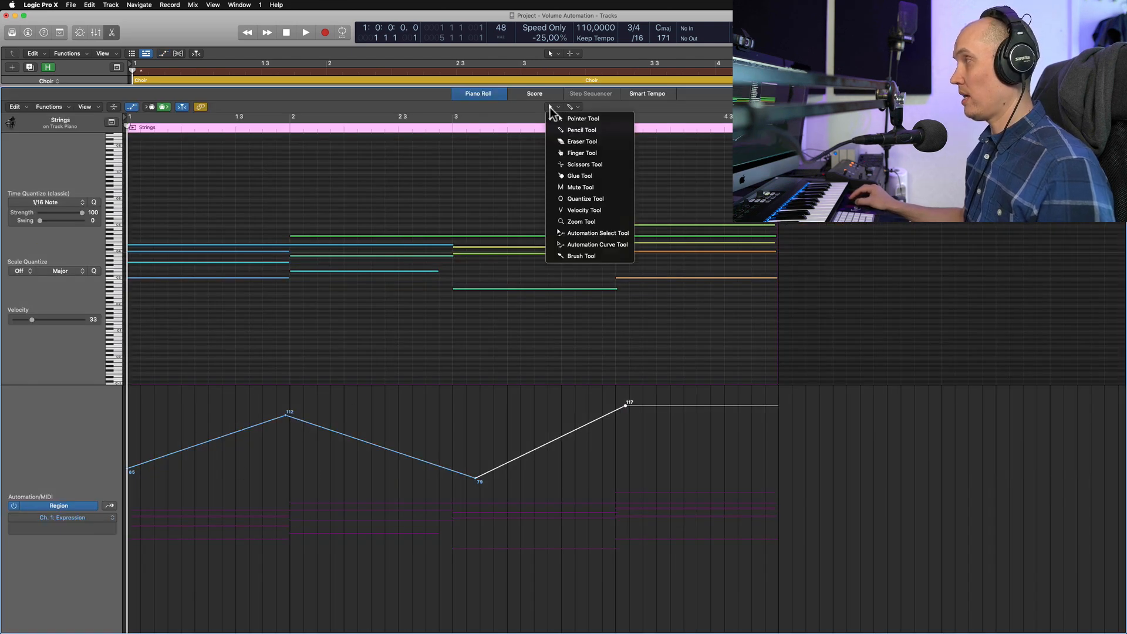
left_click(612, 245)
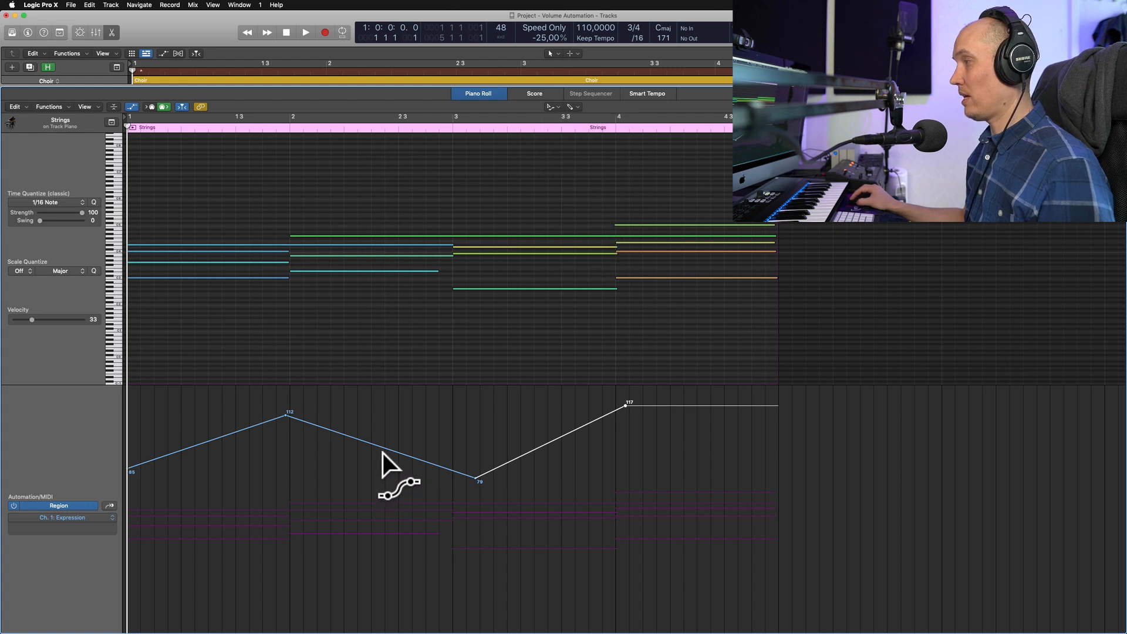
mouse_move(382, 453)
left_mouse_down()
mouse_move(396, 456)
mouse_move(375, 453)
mouse_move(386, 448)
left_mouse_up()
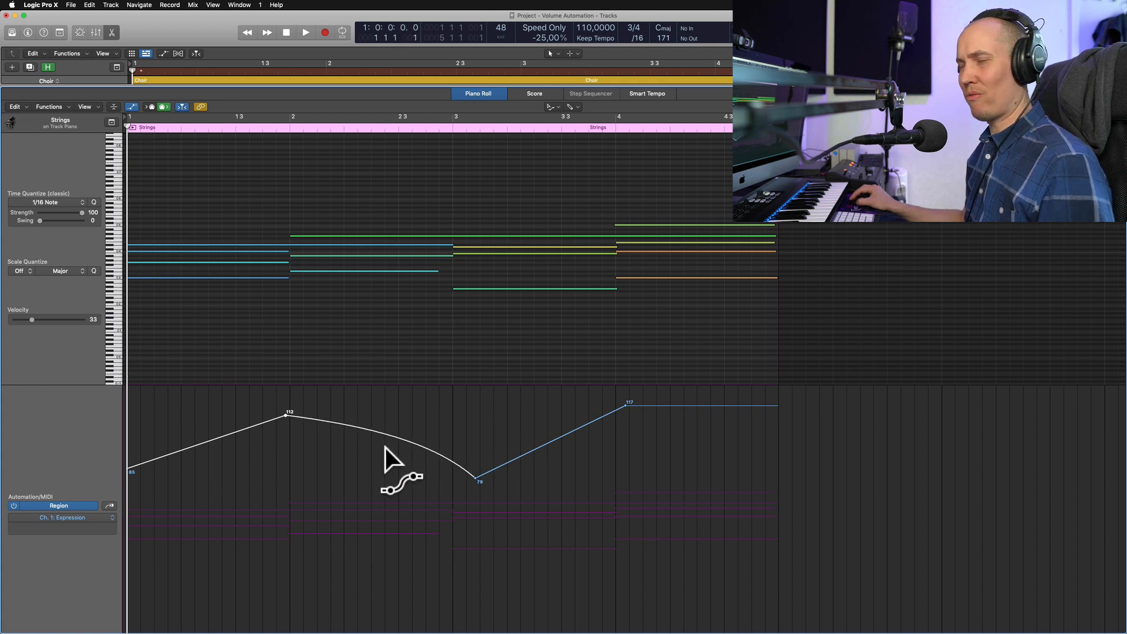
Step: Restore the Pointer Tool, bow the falling expression segment further upward using the temporary Automation Curve Tool, and close the editor
left_click(552, 107)
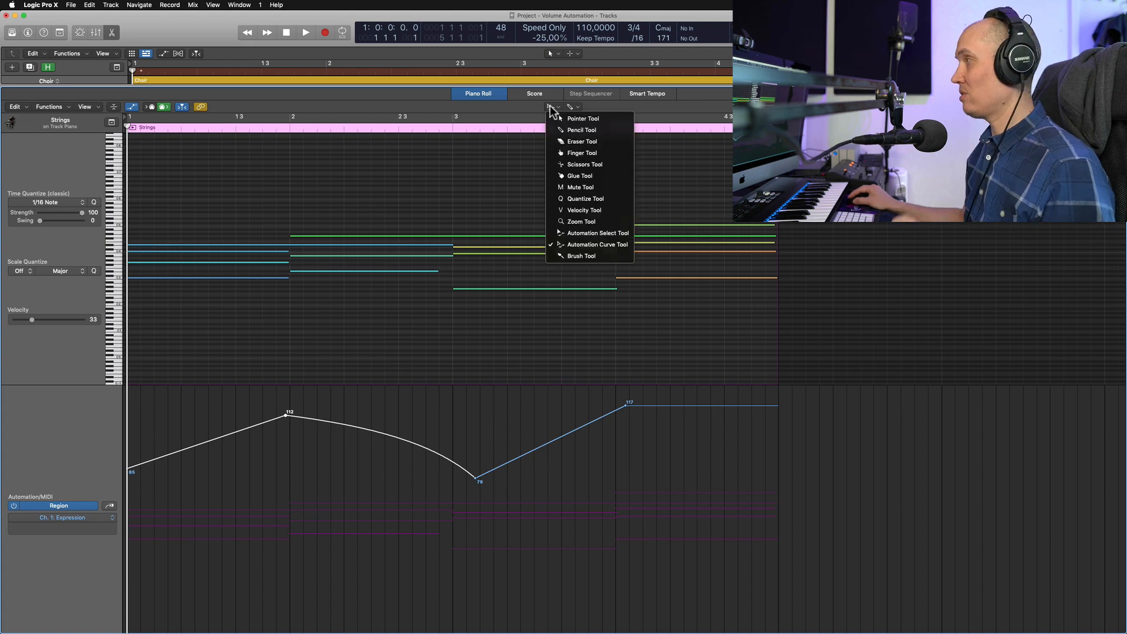
left_click(558, 116)
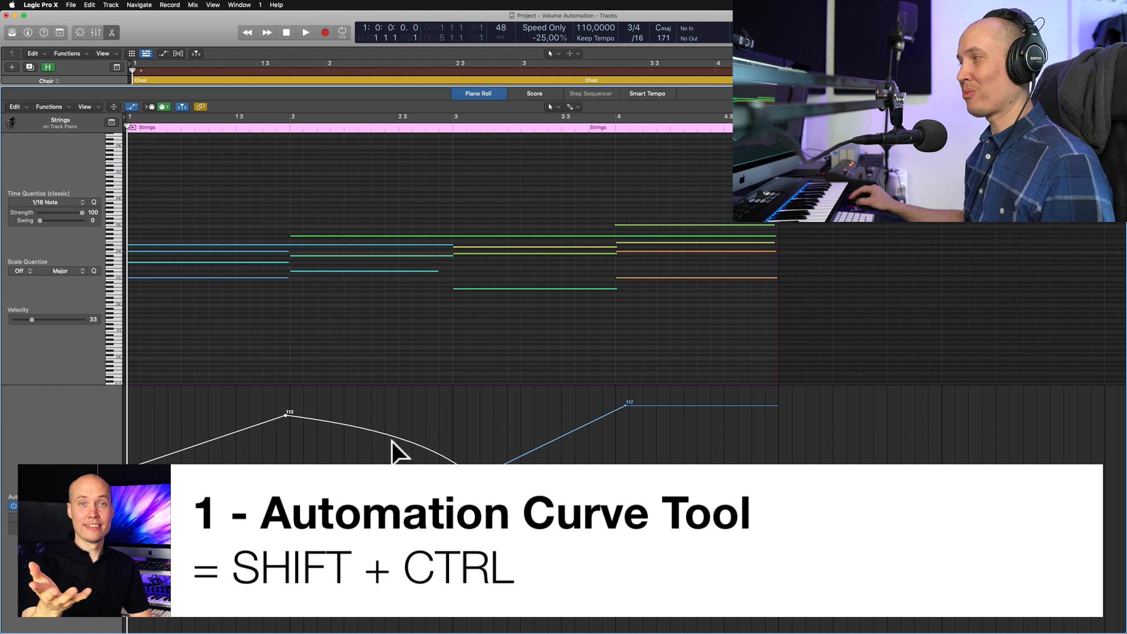
mouse_move(392, 442)
left_mouse_down()
mouse_move(386, 452)
mouse_move(403, 431)
mouse_move(386, 429)
left_mouse_up()
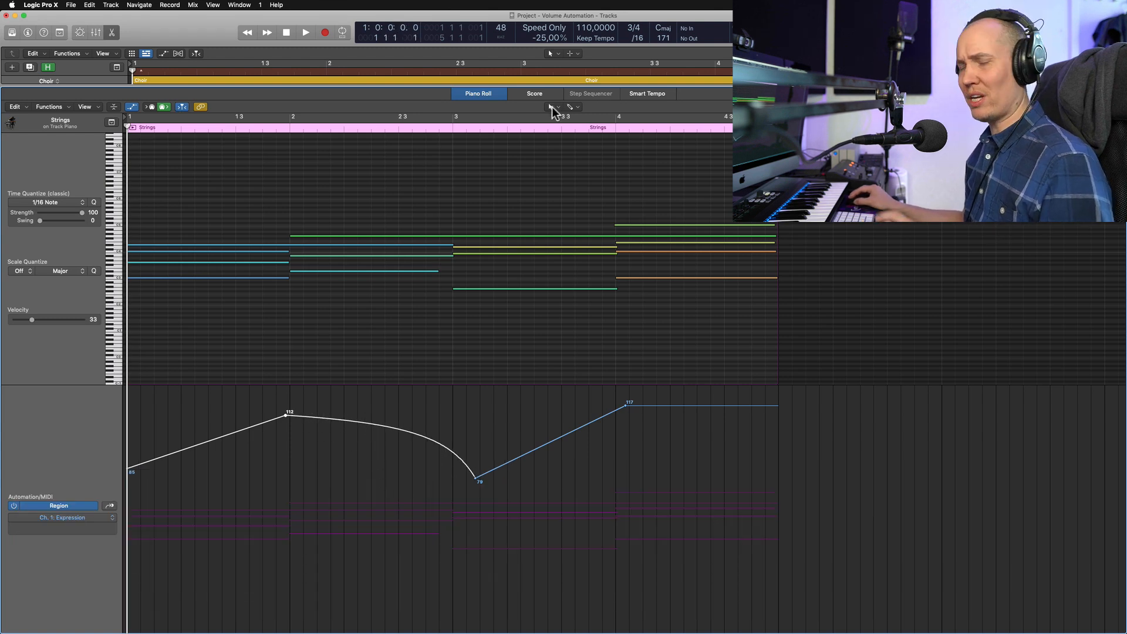
key("e")
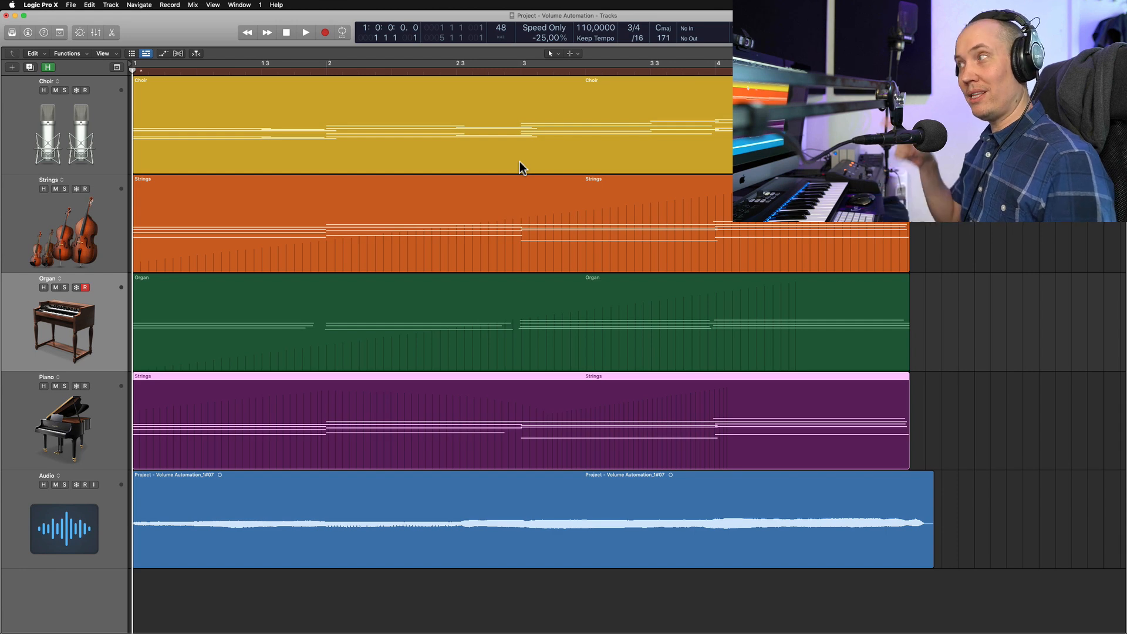
Step: Reopen the Piano track's region, display its Note Velocity automation, and select the long note starting at bar 2
double_click(425, 397)
key("a")
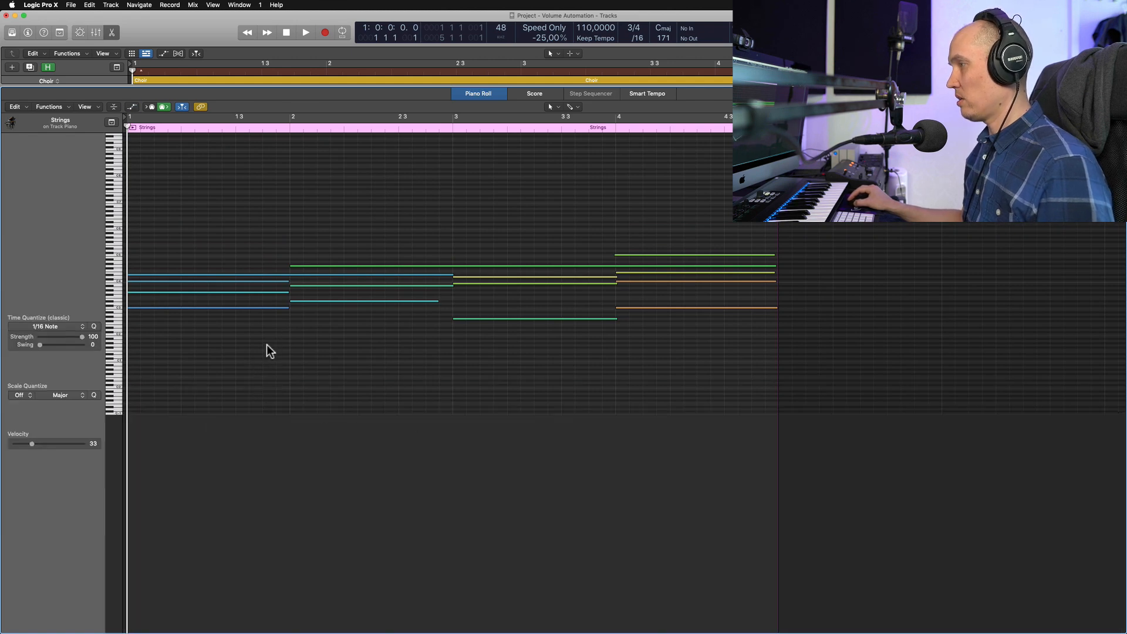
key("a")
key("v")
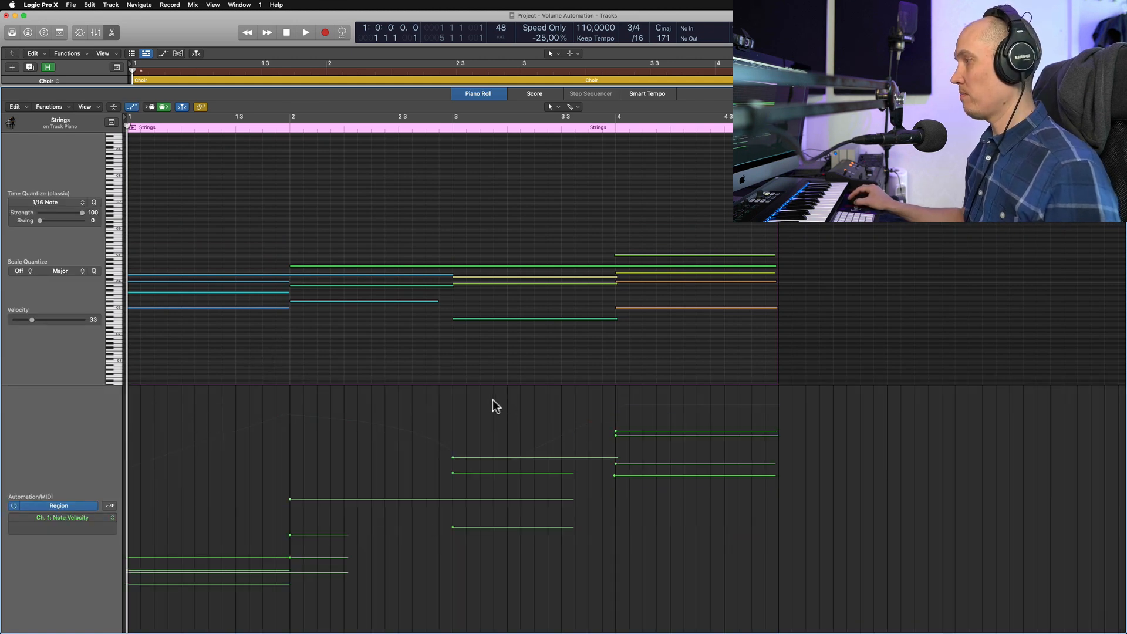
left_click(353, 266)
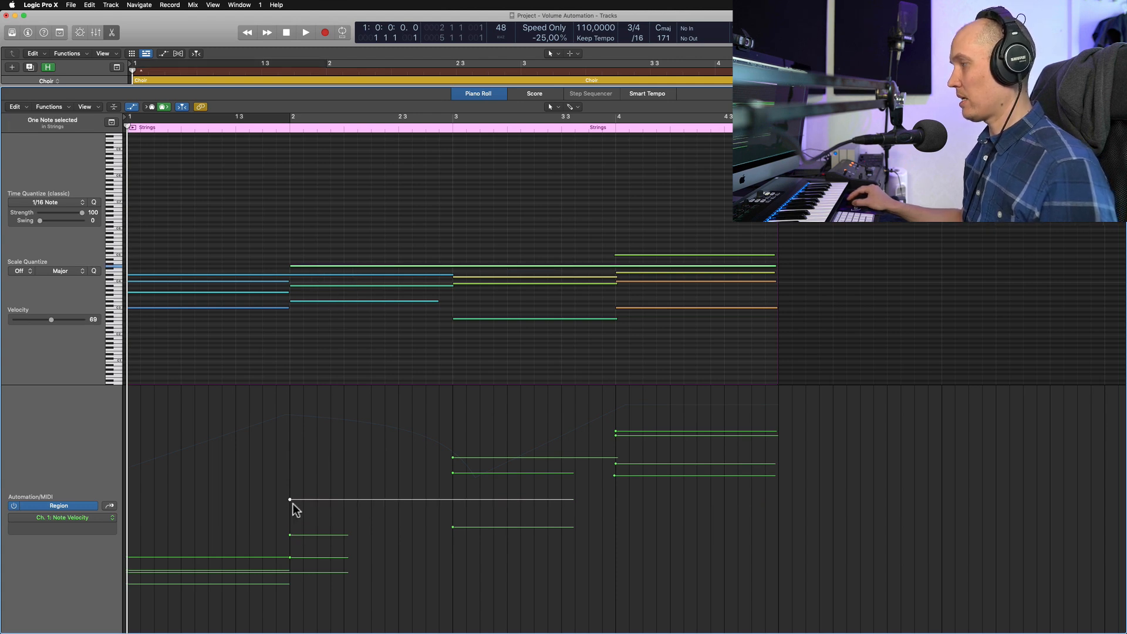
Step: Hide the automation area and lower the velocity of the long note starting at bar 2 to 53 with the Velocity Tool
key("super+Down")
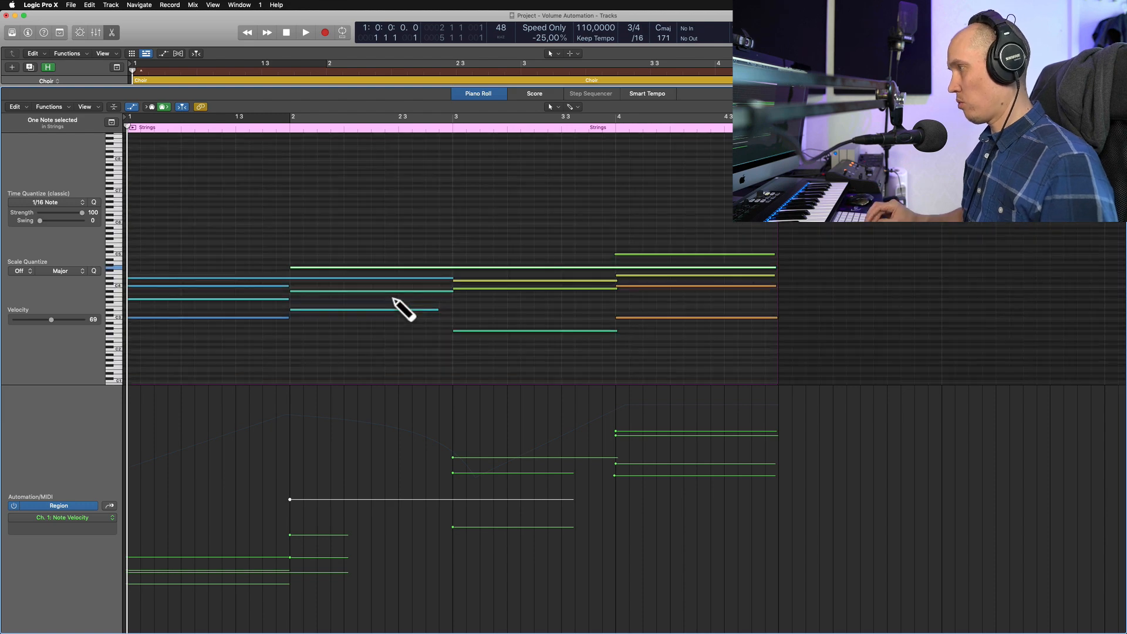
key("super+Down")
key("a")
key("super+Down")
key("super+Down")
key("super+Down")
key("super+Down")
key("super+Down")
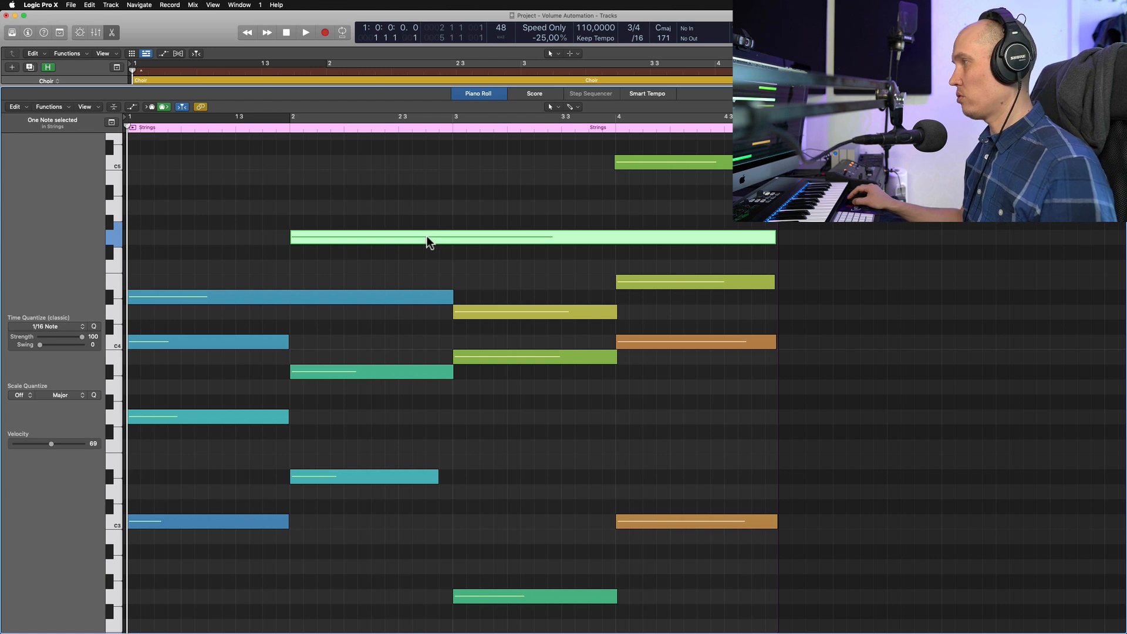
left_click(552, 106)
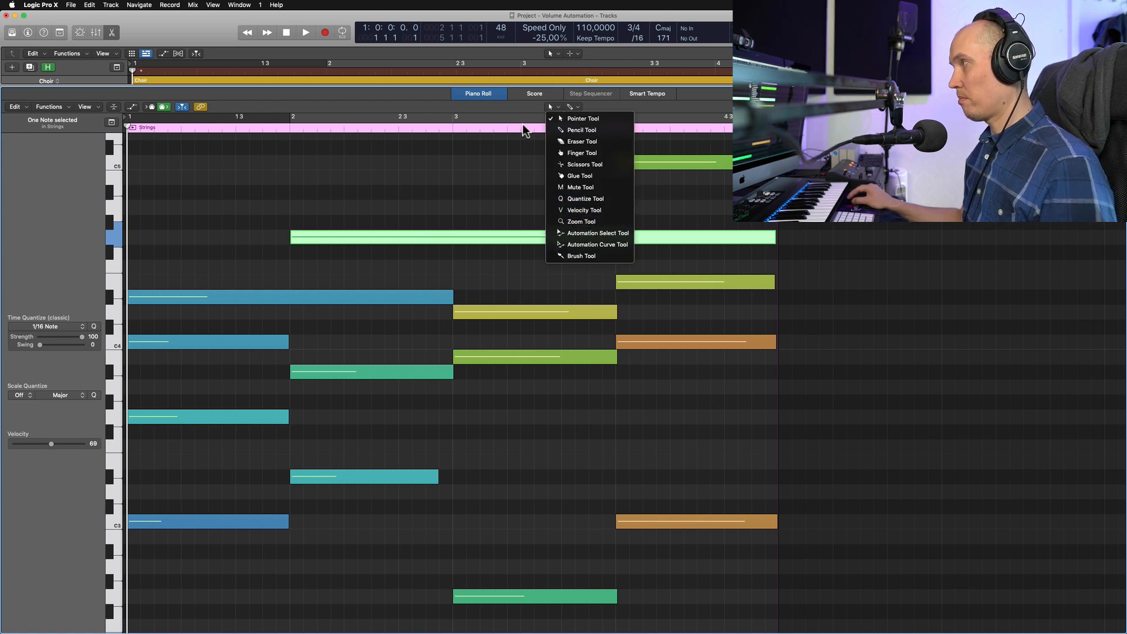
left_click(510, 103)
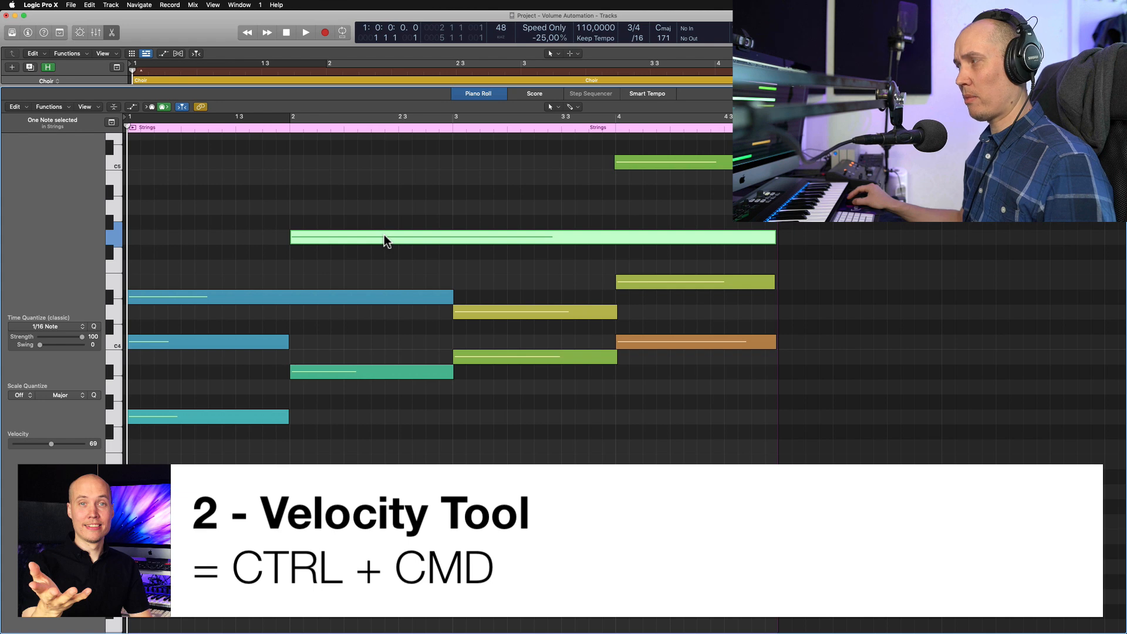
key("ctrl+super")
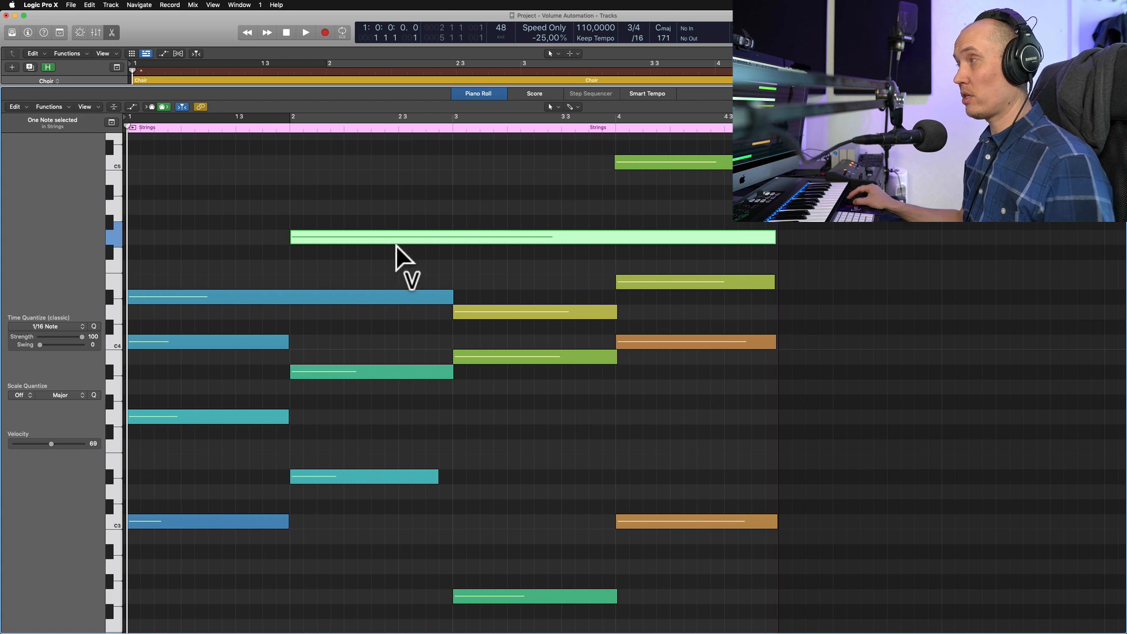
left_click_drag(395, 245, 394, 277)
left_click(499, 293)
Step: Select the long note and the two notes below it at bar 3, adjust their velocities together, and close the editor
left_click_drag(528, 198, 534, 421)
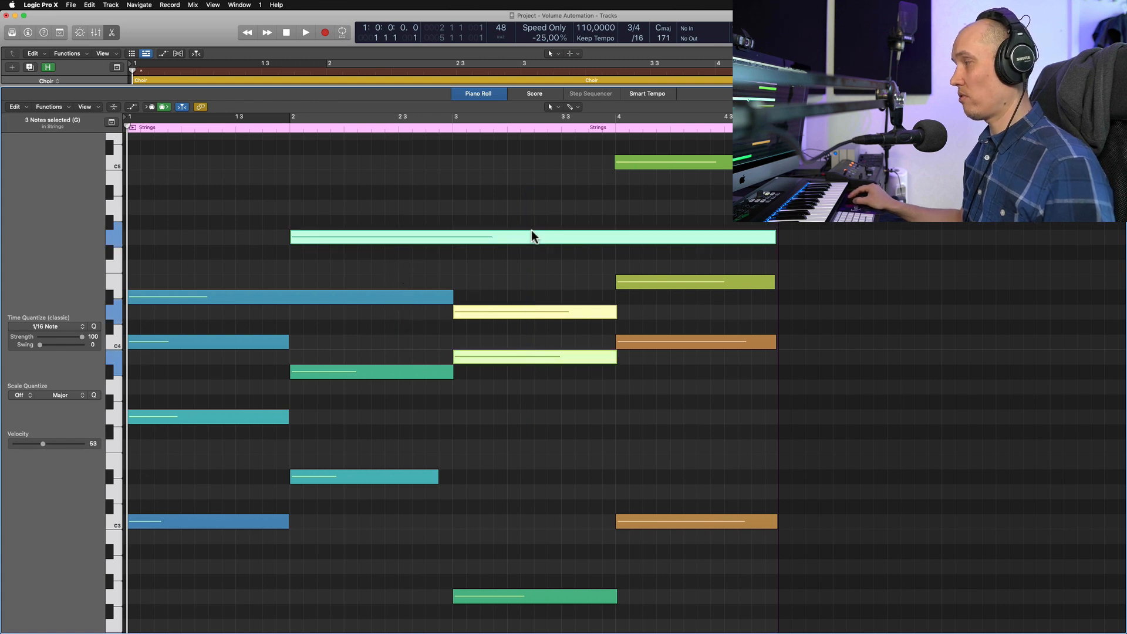
mouse_move(548, 261)
left_mouse_down()
mouse_move(544, 280)
mouse_move(537, 254)
left_mouse_up()
left_click_drag(432, 164, 347, 520)
left_click(368, 325)
key("e")
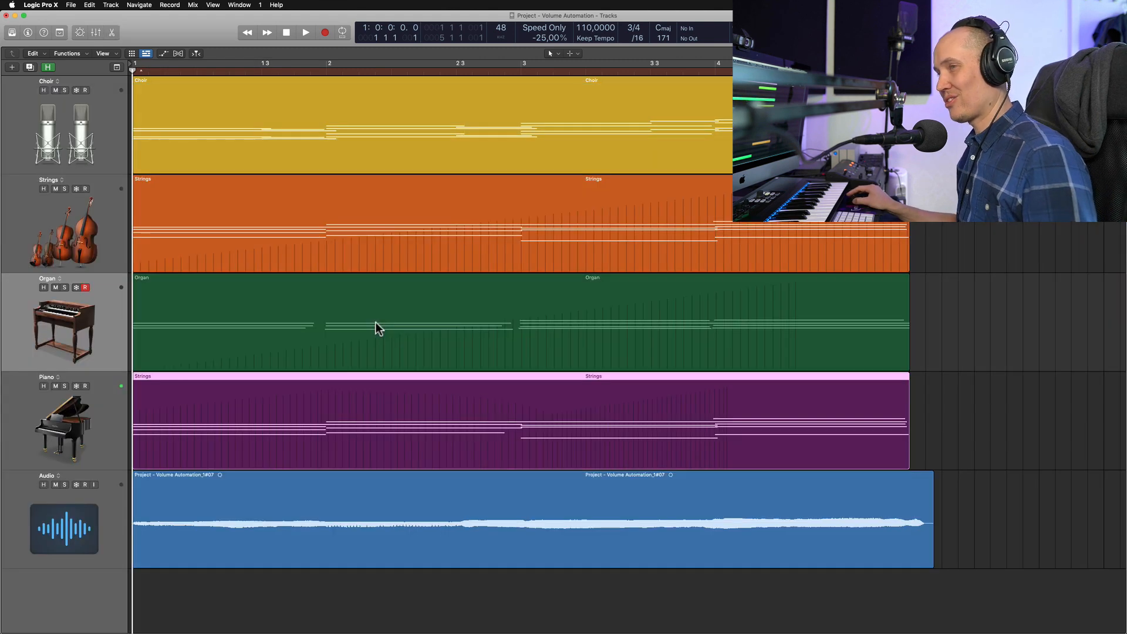
Step: Select the Strings, Choir and Organ regions in turn with the Pointer Tool, ending with the Organ region
left_click(552, 53)
left_click(554, 54)
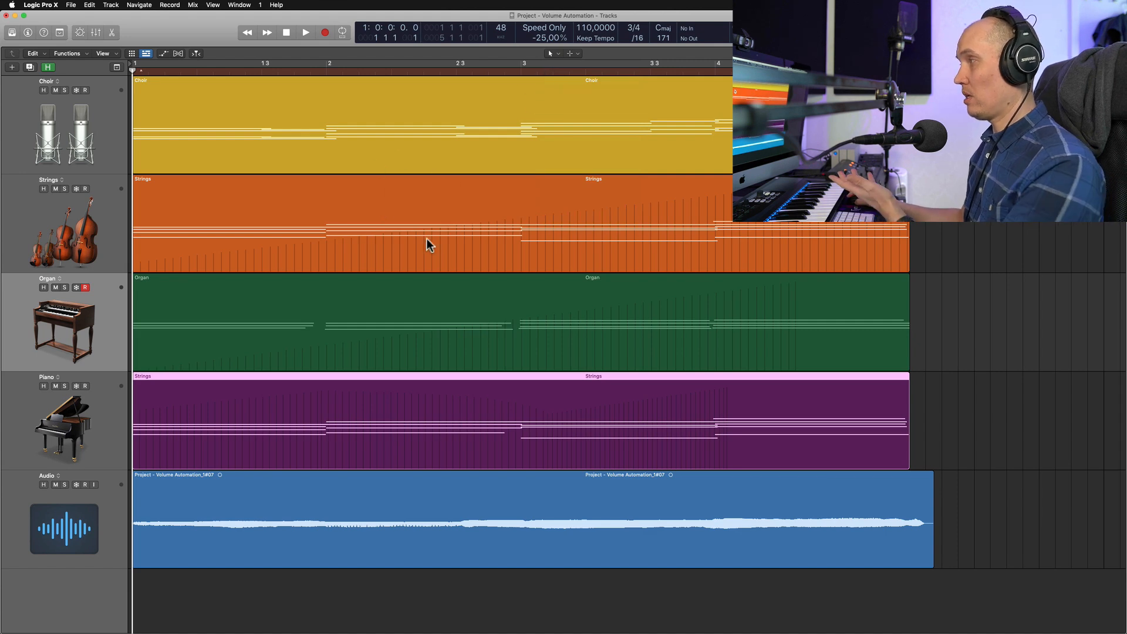
left_click(407, 189)
left_click(413, 118)
left_click(407, 285)
left_click(406, 185)
left_click(404, 141)
left_click(396, 329)
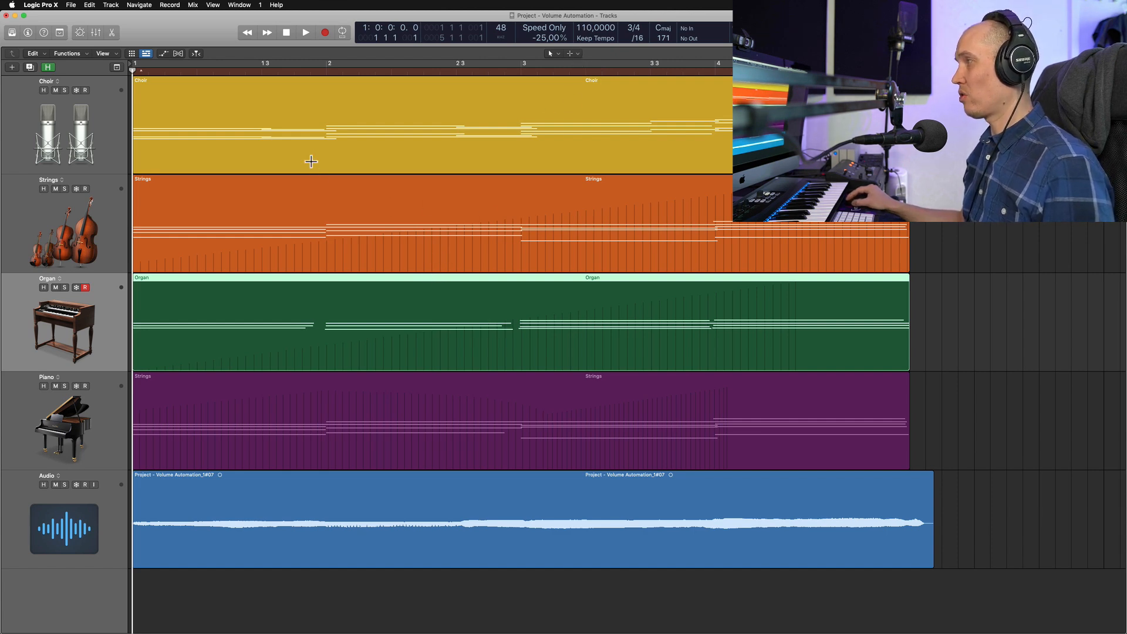
Step: Assign the Finger Tool as the primary tool in the Organ region's Piano Roll, restore the Pointer Tool, and close the editor
key("p")
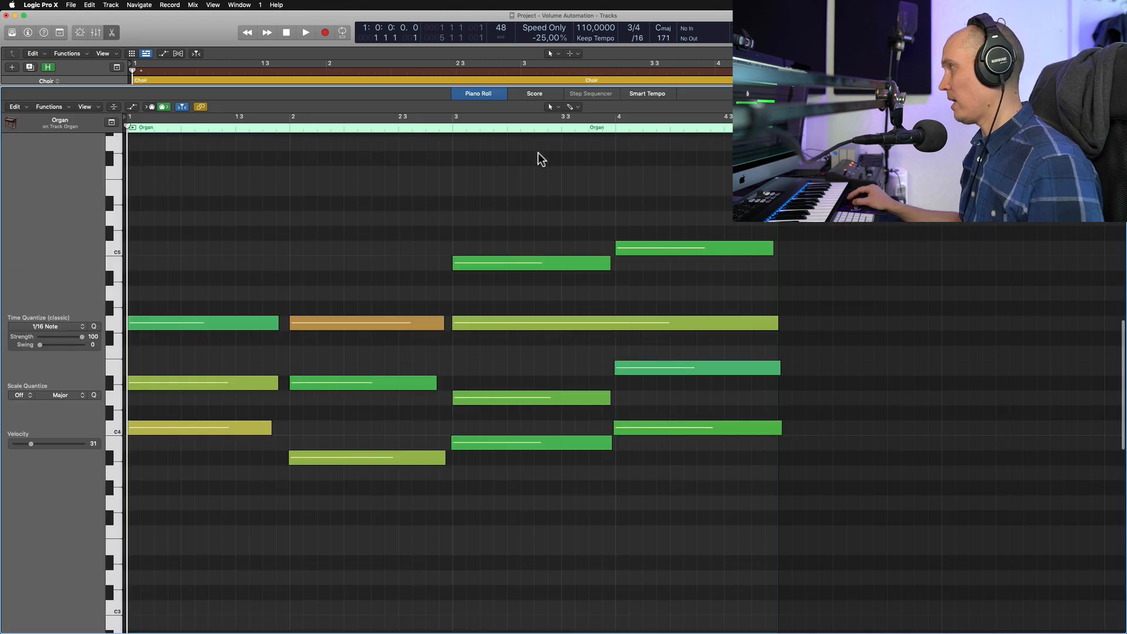
left_click(556, 108)
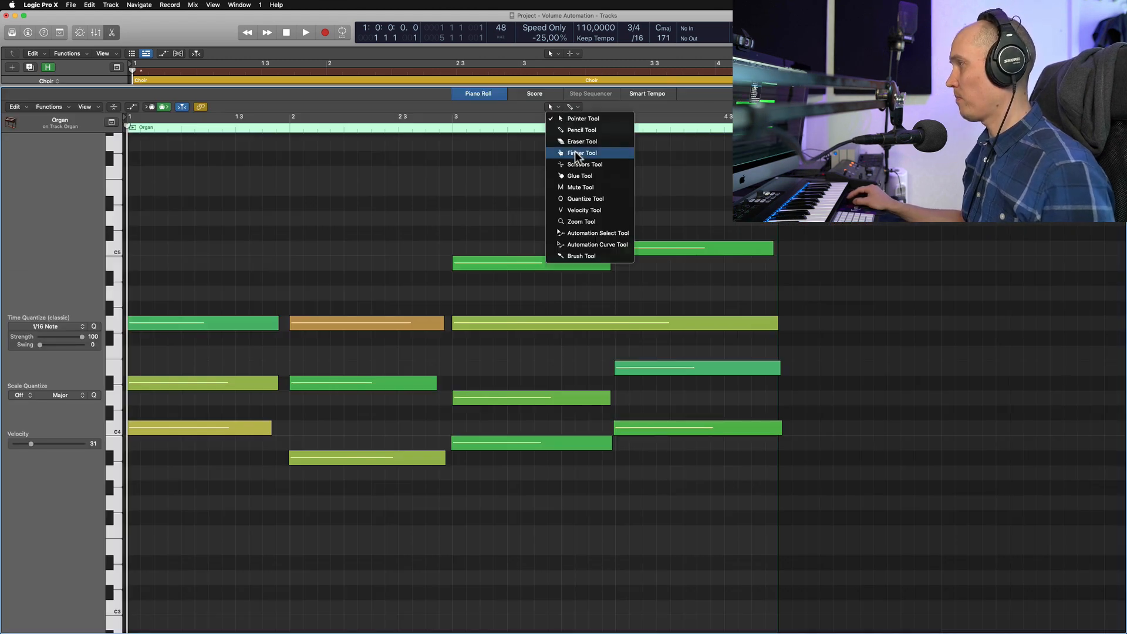
left_click(577, 152)
left_click(555, 108)
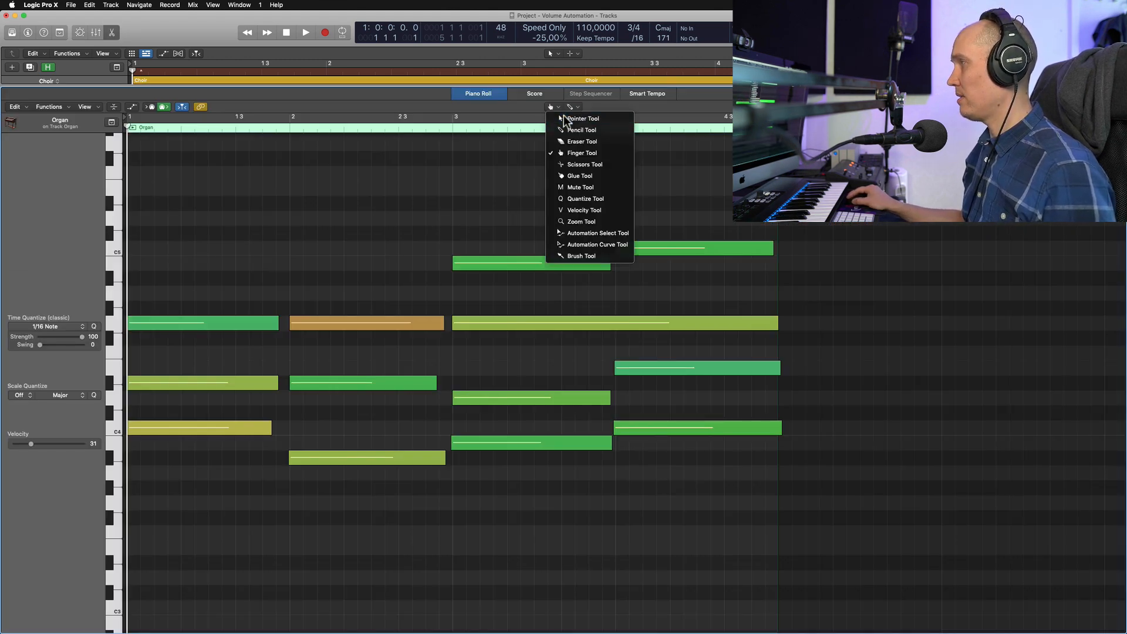
left_click(563, 118)
key("p")
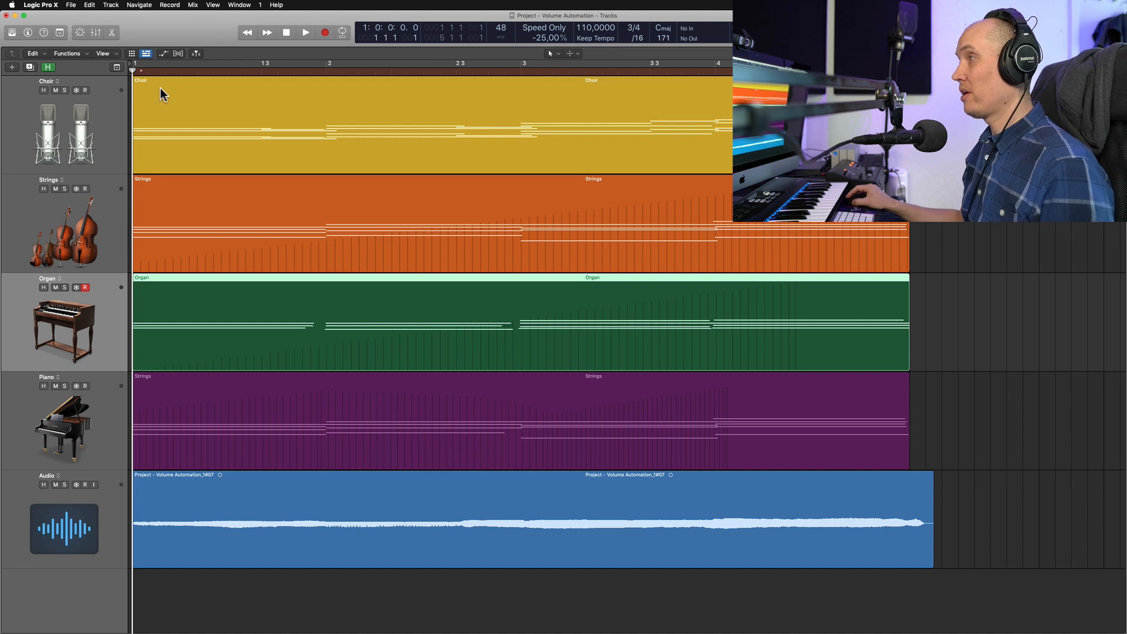
Step: Set the Right Mouse Button option in the general editing preferences to Is Assignable to a Tool and close the preferences
left_click(68, 5)
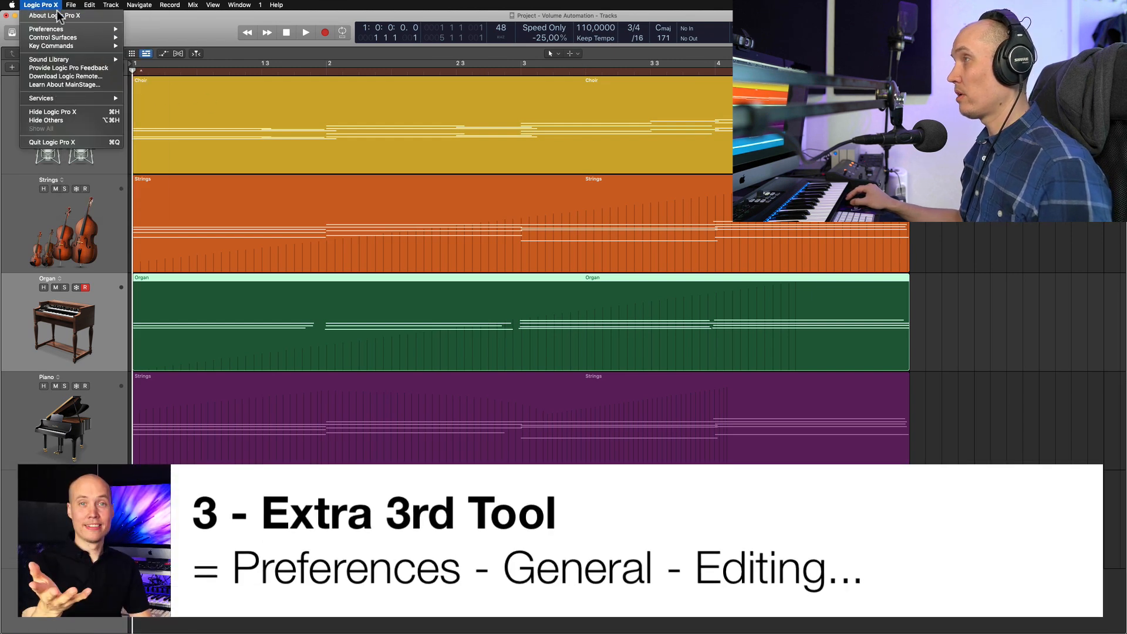
mouse_move(59, 30)
left_click(166, 30)
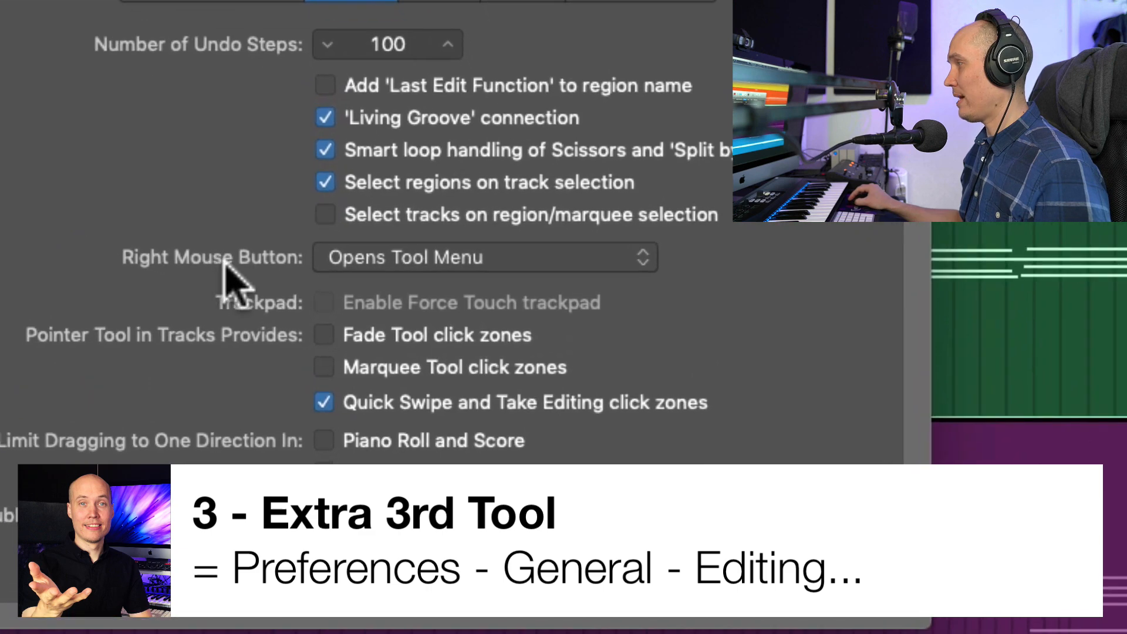
left_click(353, 264)
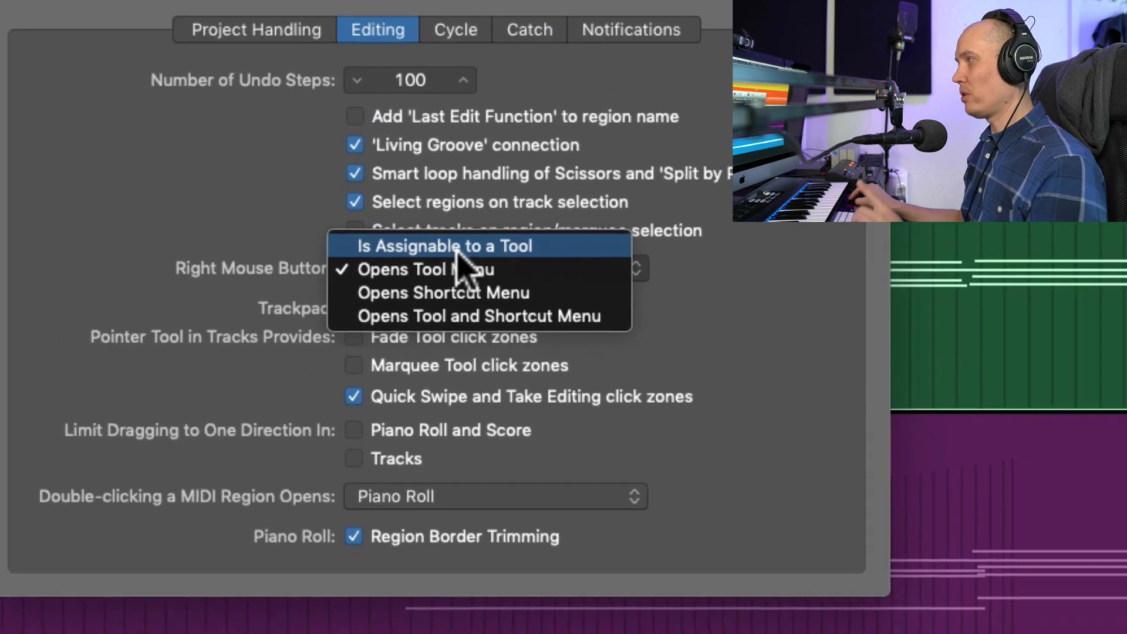
left_click(440, 241)
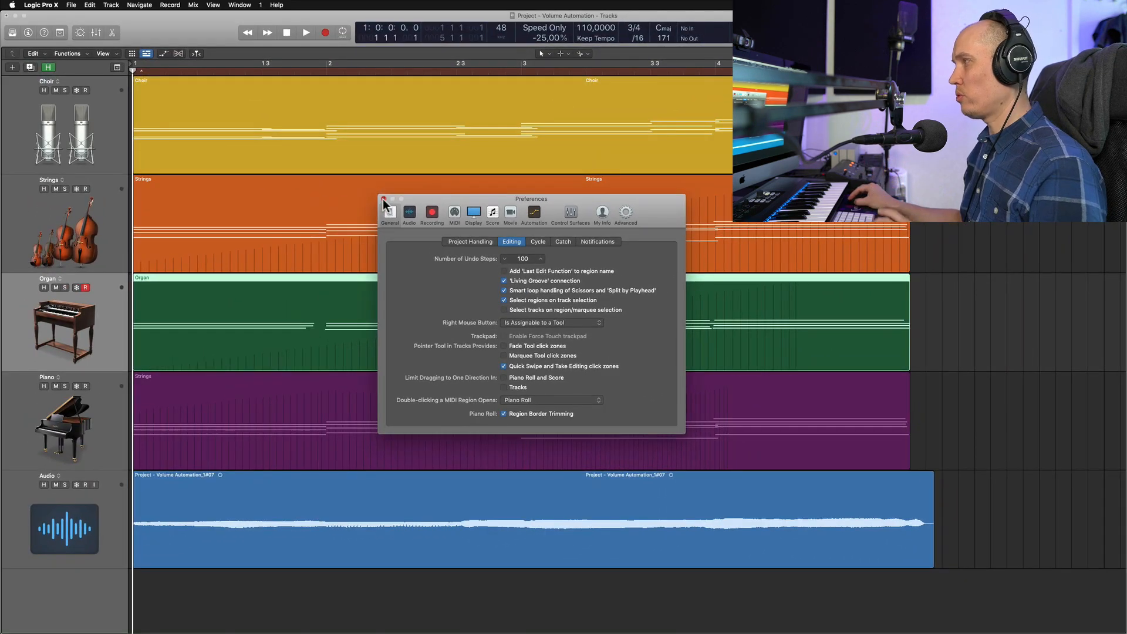
left_click(384, 199)
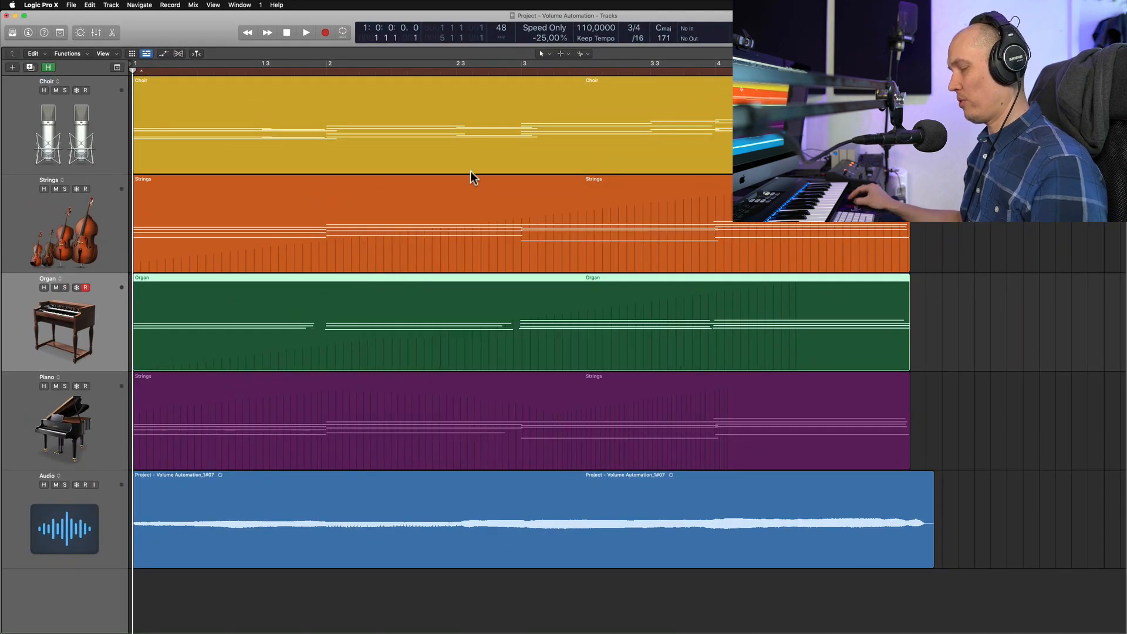
Step: Open and close the Organ region's Piano Roll, then choose the Scissors Tool as the third tool in the Tracks area
double_click(534, 279)
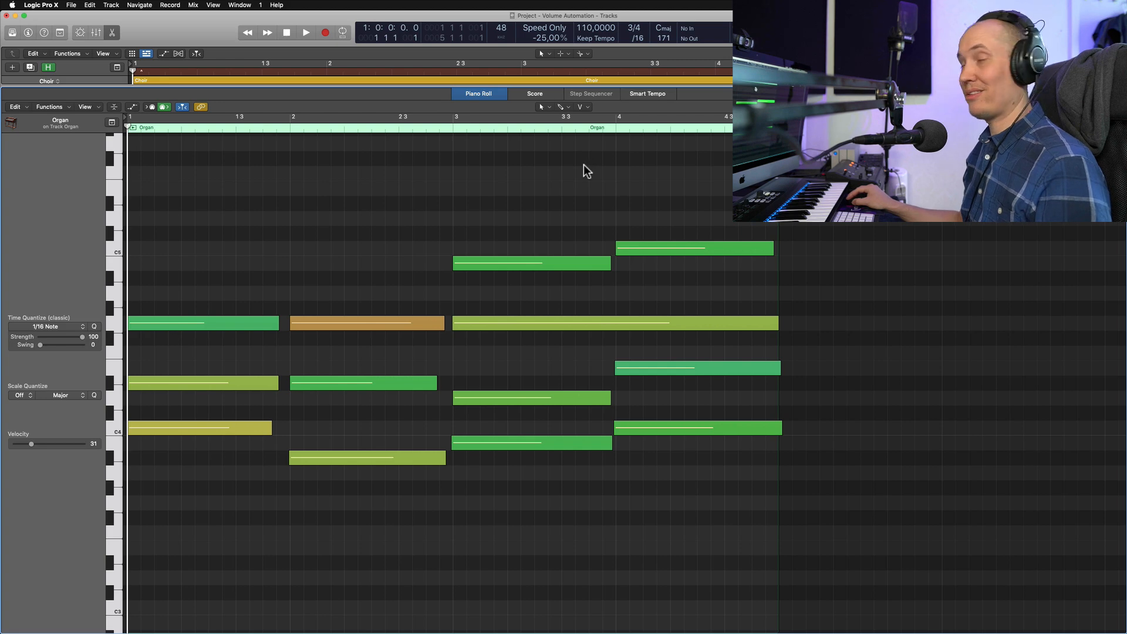
key("e")
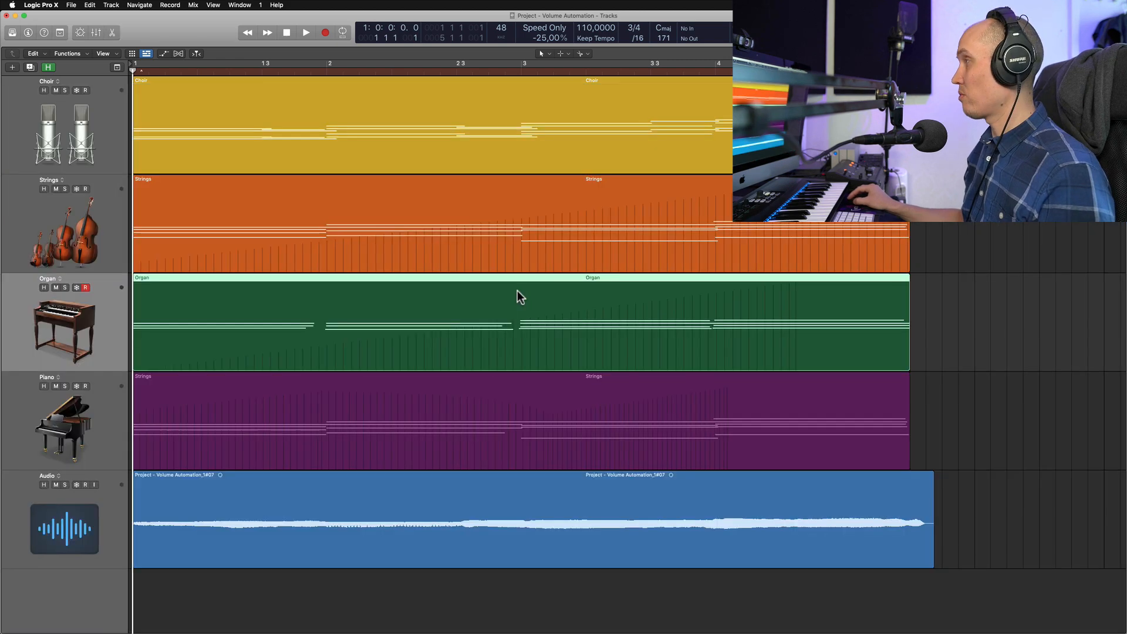
left_click(585, 54)
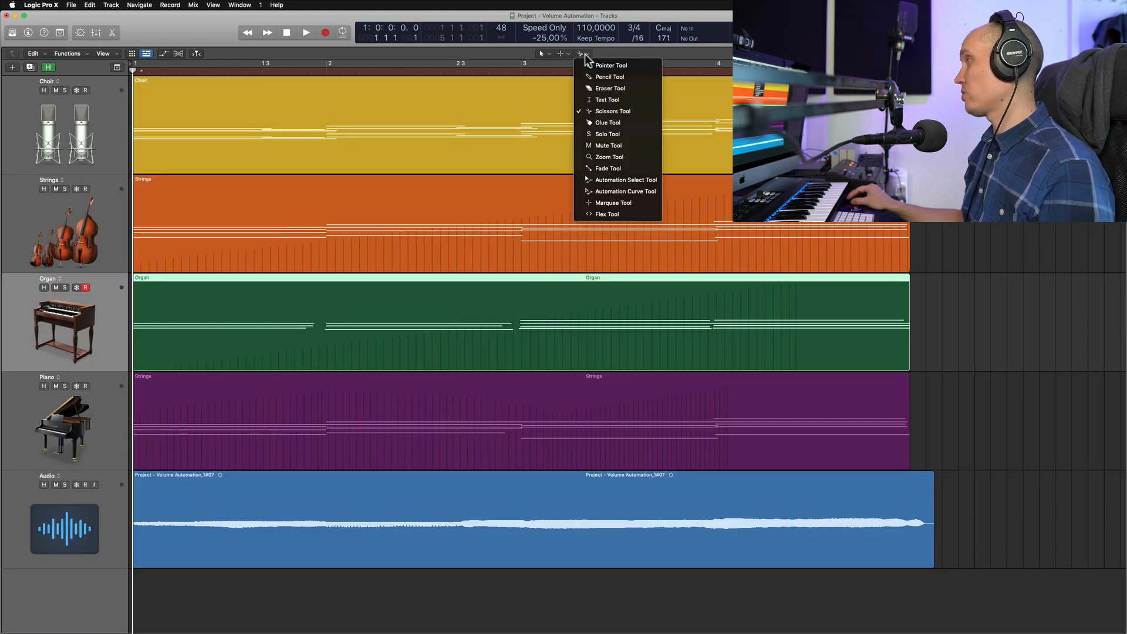
left_click(630, 111)
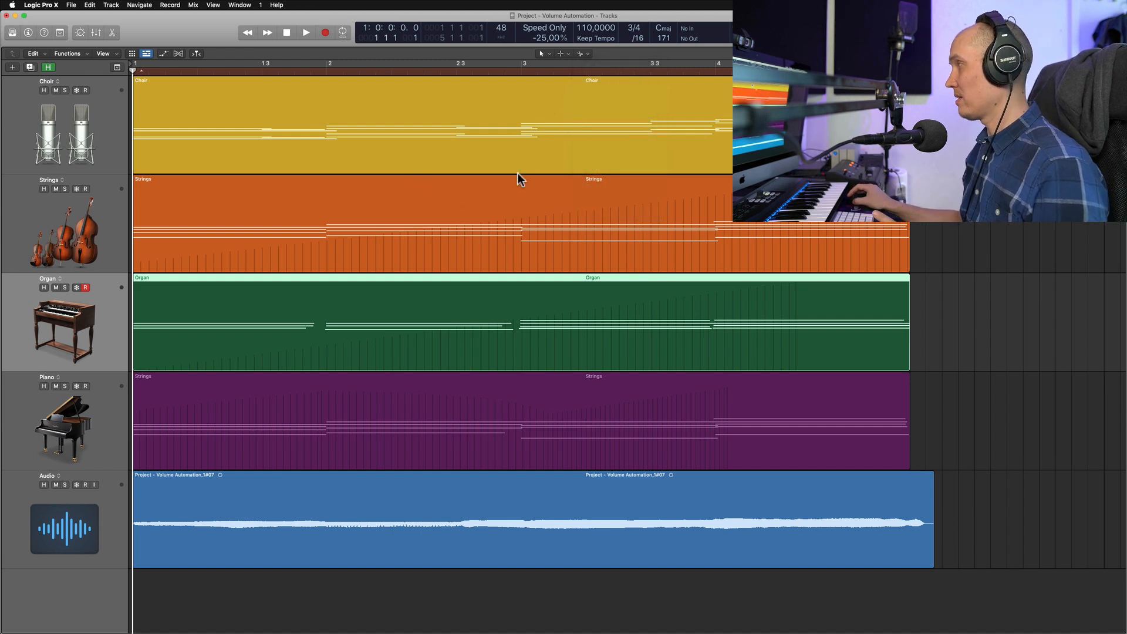
Step: Select the Strings region, and split the Choir region near bar 3 with the Scissors Tool, using the Split option for crossing notes
left_click(495, 236)
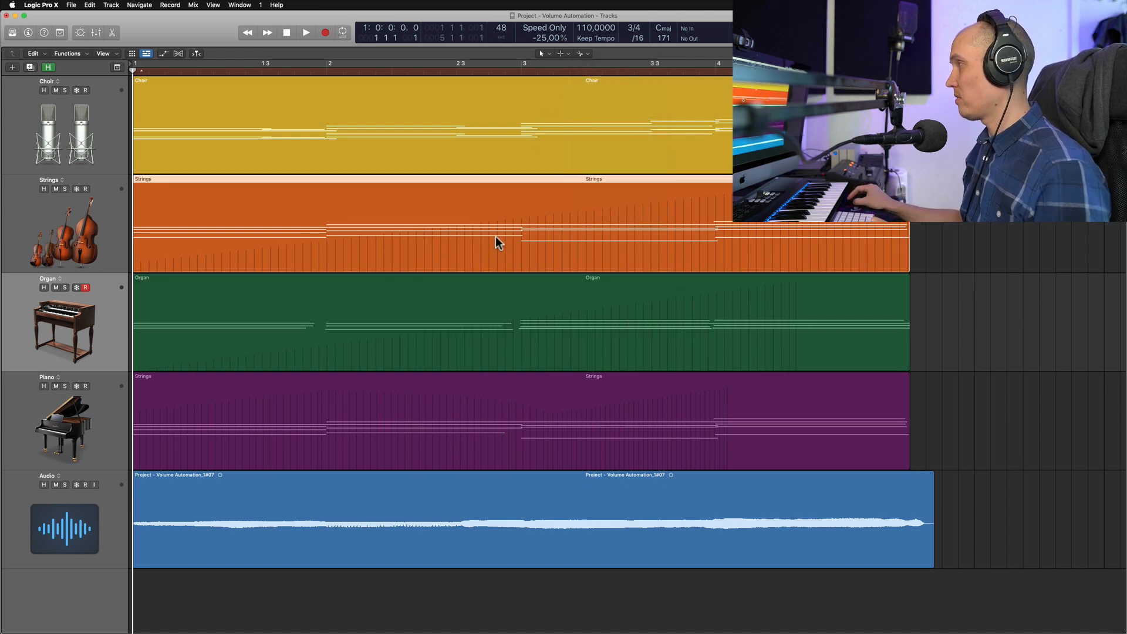
left_click(520, 108)
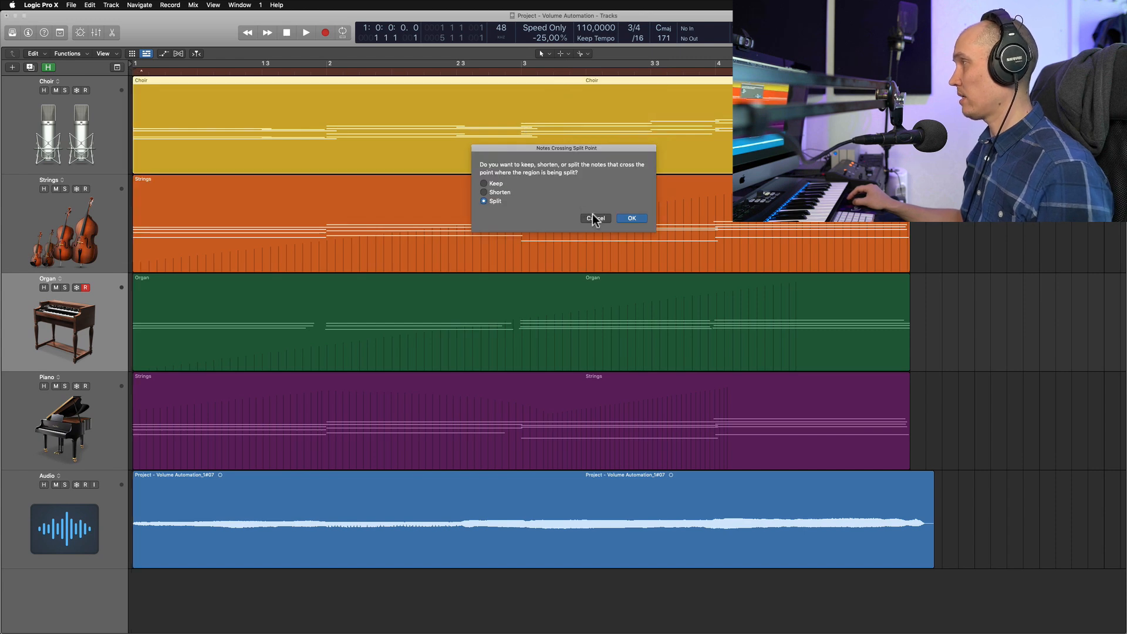
left_click(628, 219)
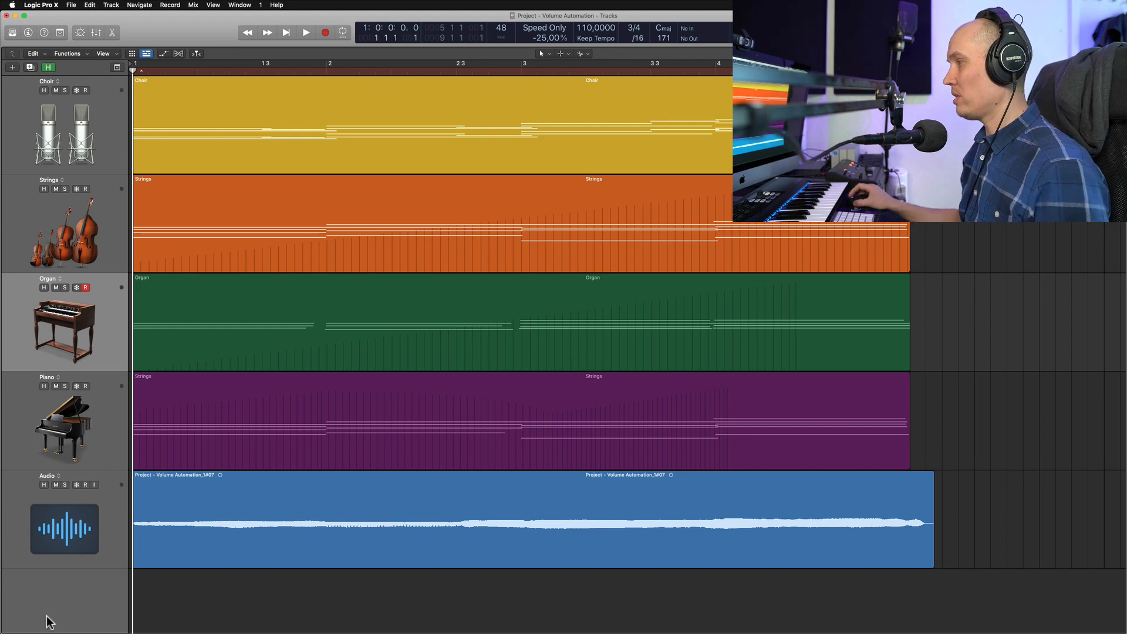
Step: Select the audio region, enable Fade Tool click zones in the general editing preferences, and close the preferences
left_click(334, 522)
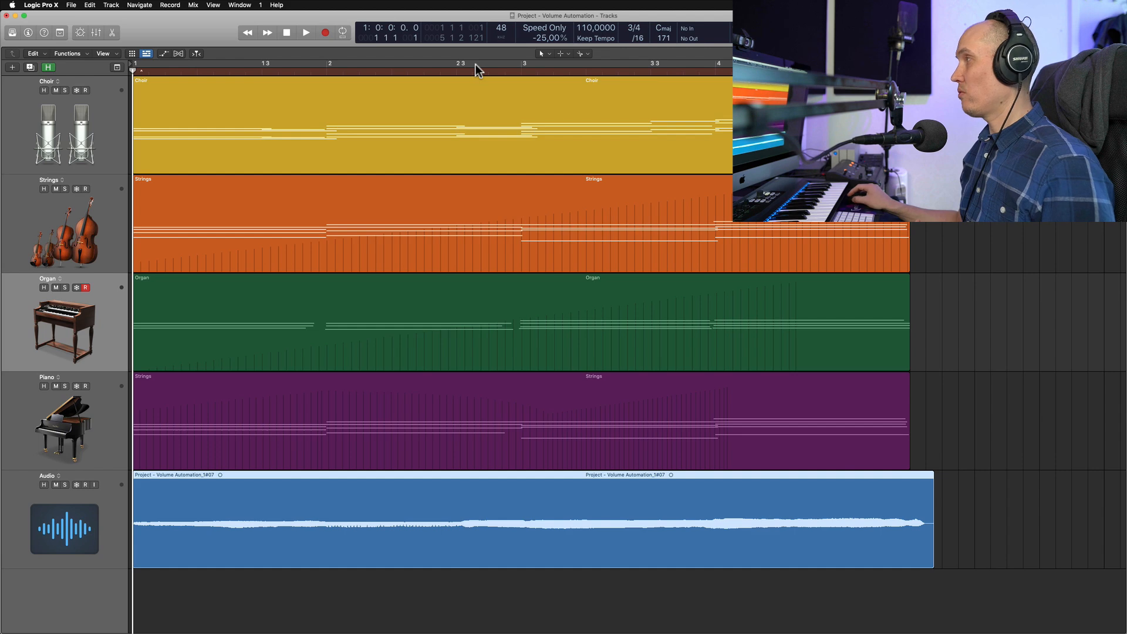
left_click(547, 56)
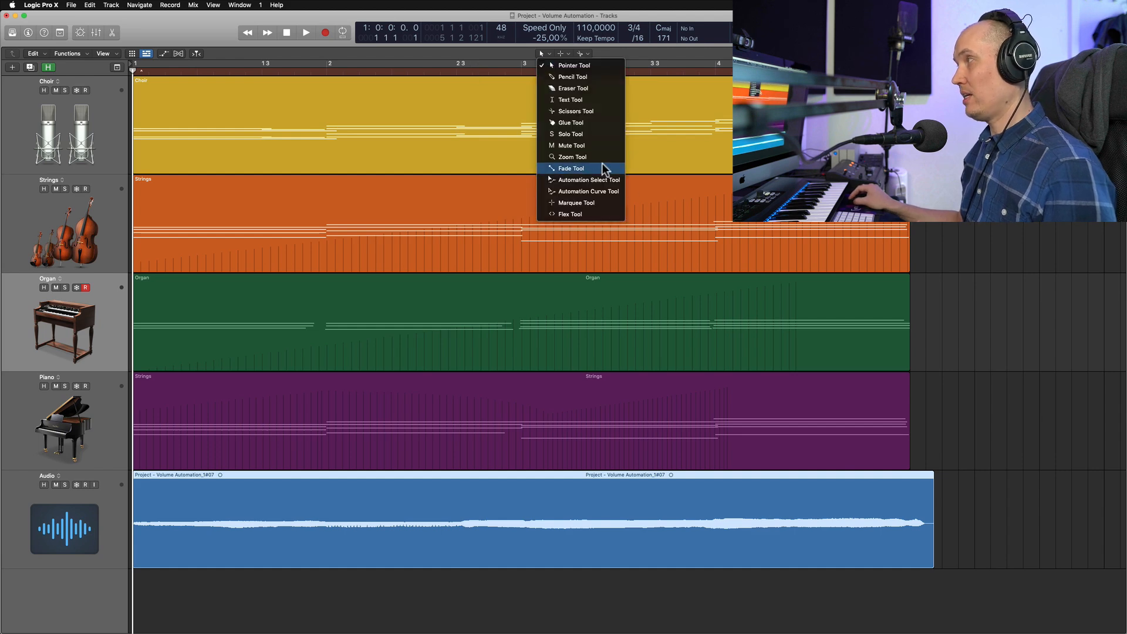
left_click(480, 57)
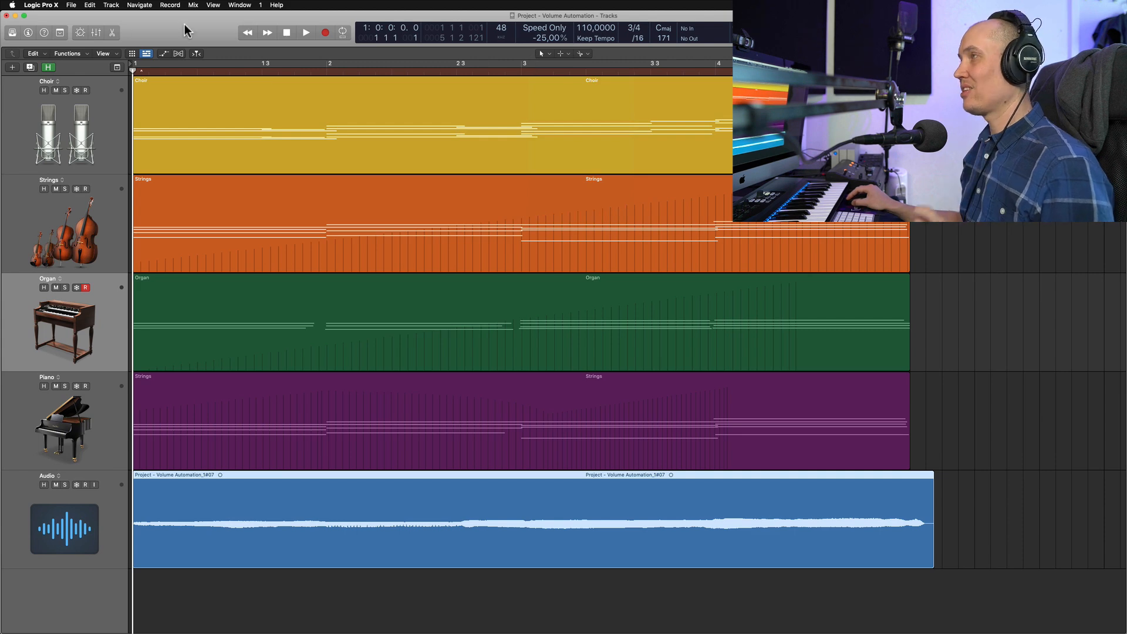
left_click(56, 5)
mouse_move(66, 29)
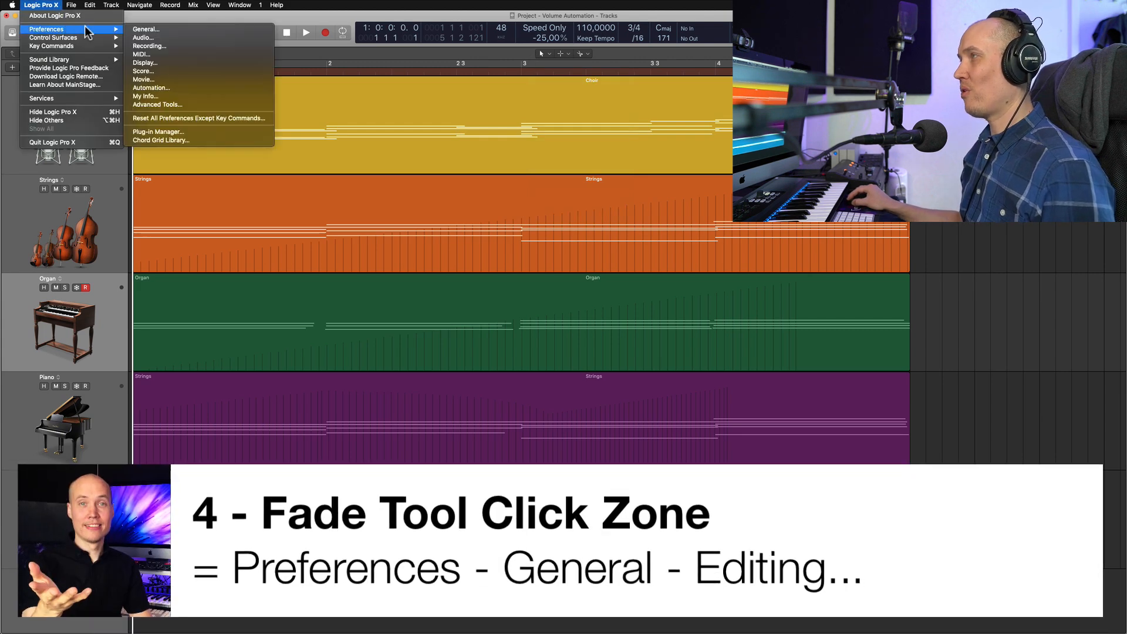
left_click(138, 29)
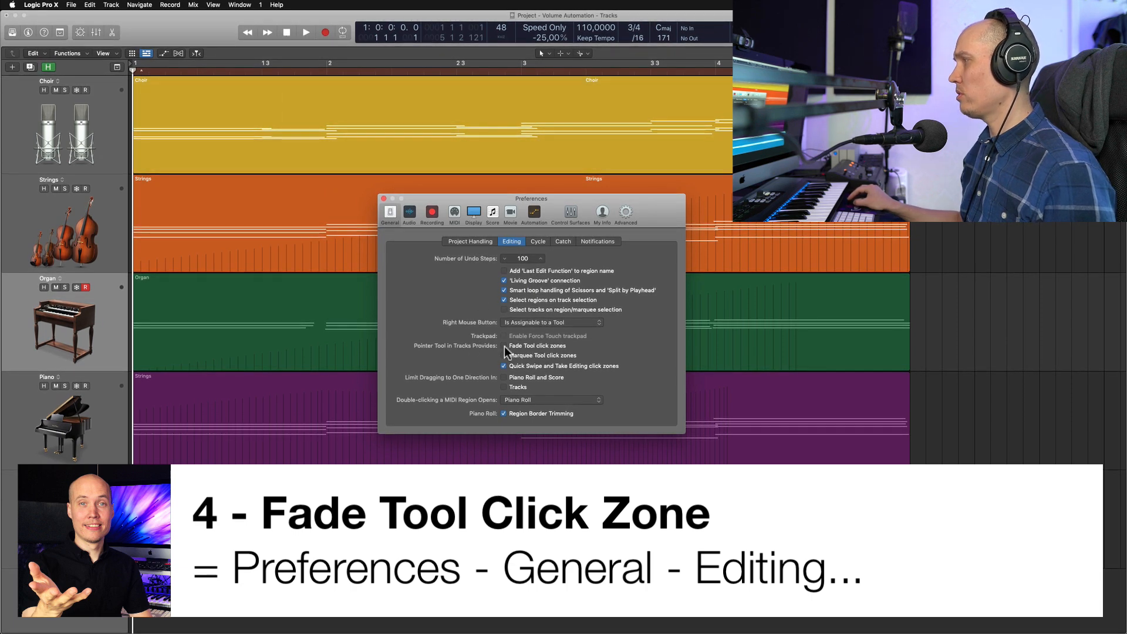
left_click(384, 199)
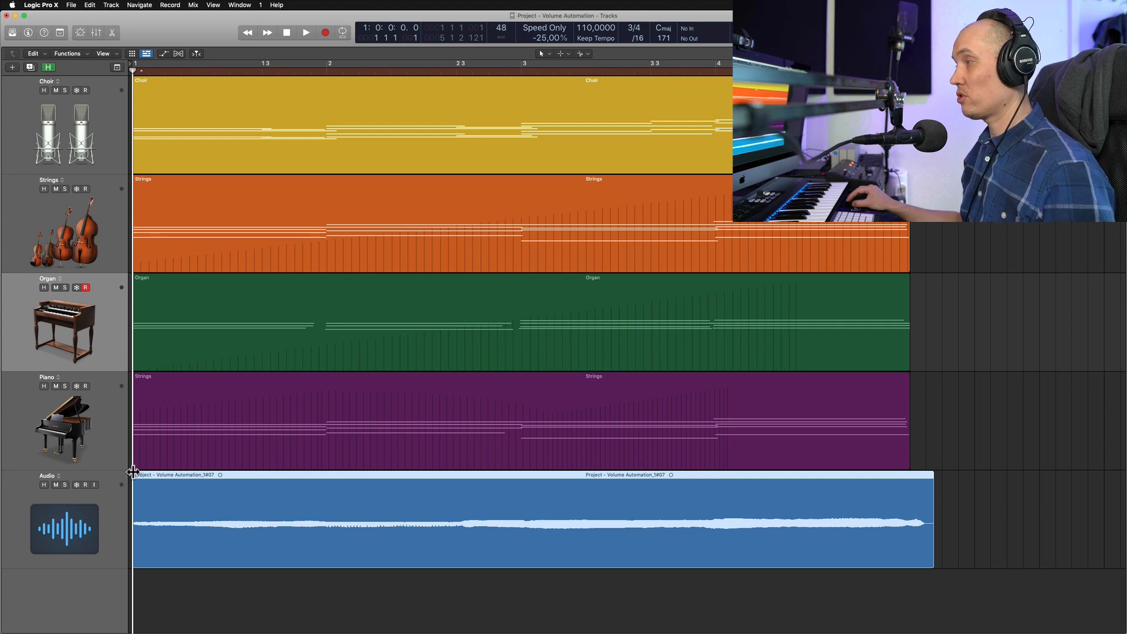
Step: Add a fade-in ending around the middle of bar 2 and a fade-out starting near bar 3 beat 3 to the audio region, bowing both upward
left_click_drag(133, 471, 428, 483)
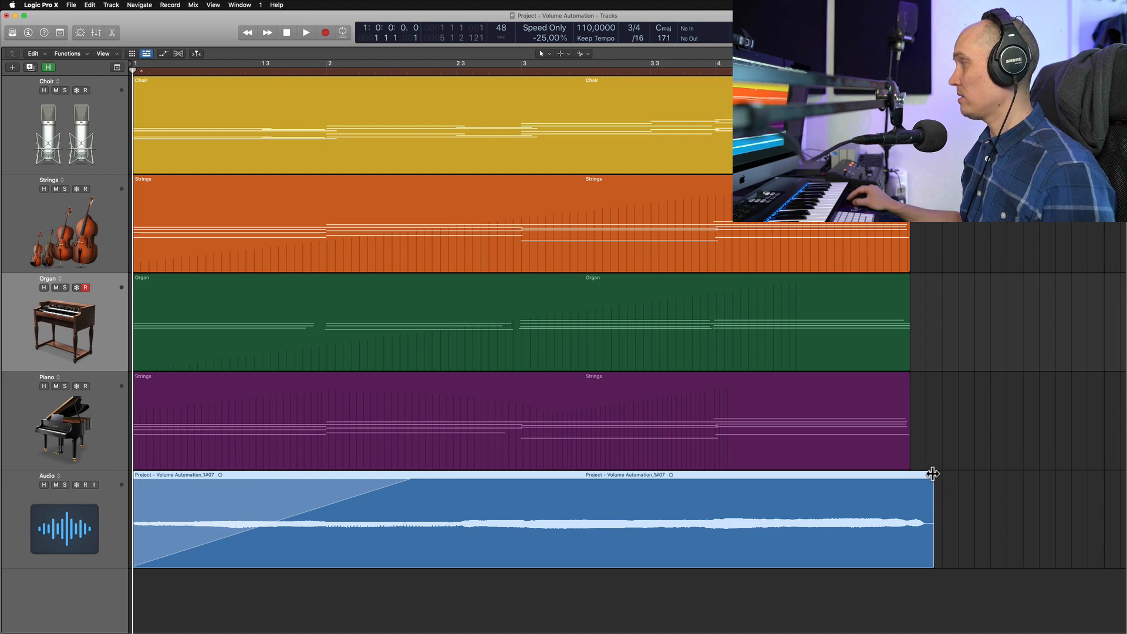
left_click_drag(932, 474, 661, 480)
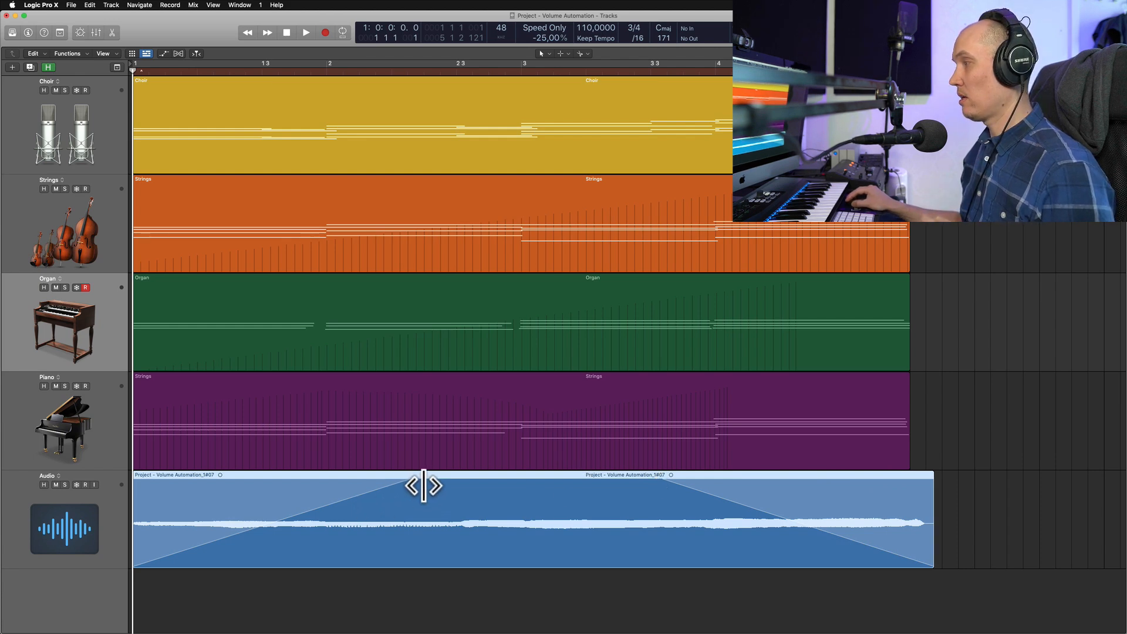
mouse_move(409, 474)
left_mouse_down()
mouse_move(147, 473)
mouse_move(434, 483)
mouse_move(422, 476)
left_mouse_up()
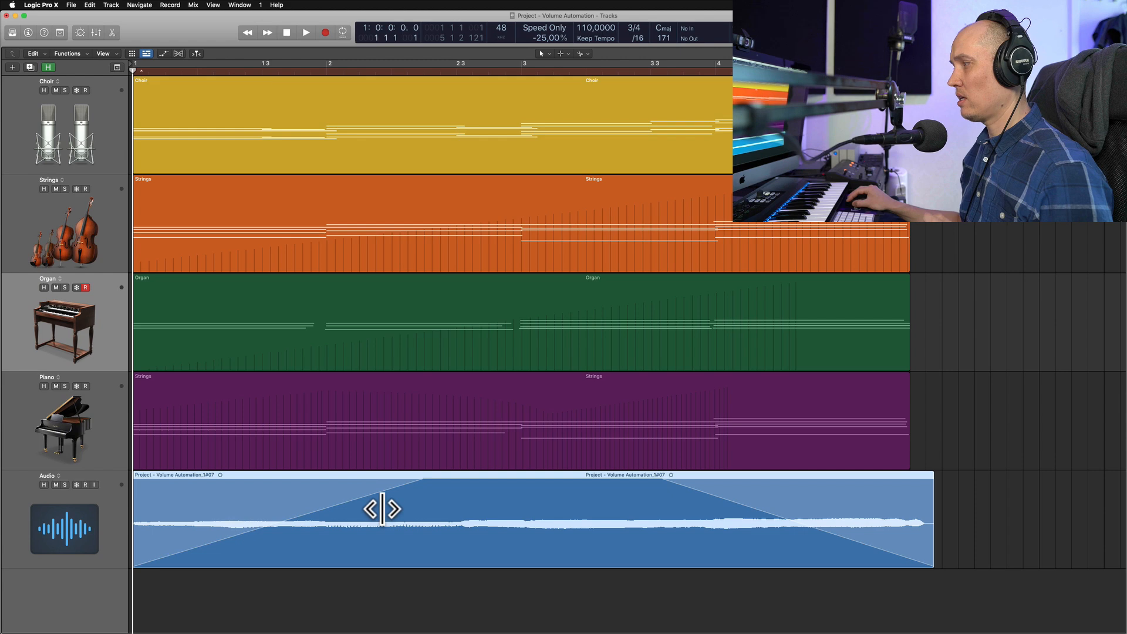
mouse_move(382, 510)
left_mouse_down()
mouse_move(372, 508)
mouse_move(392, 511)
mouse_move(366, 512)
left_mouse_up()
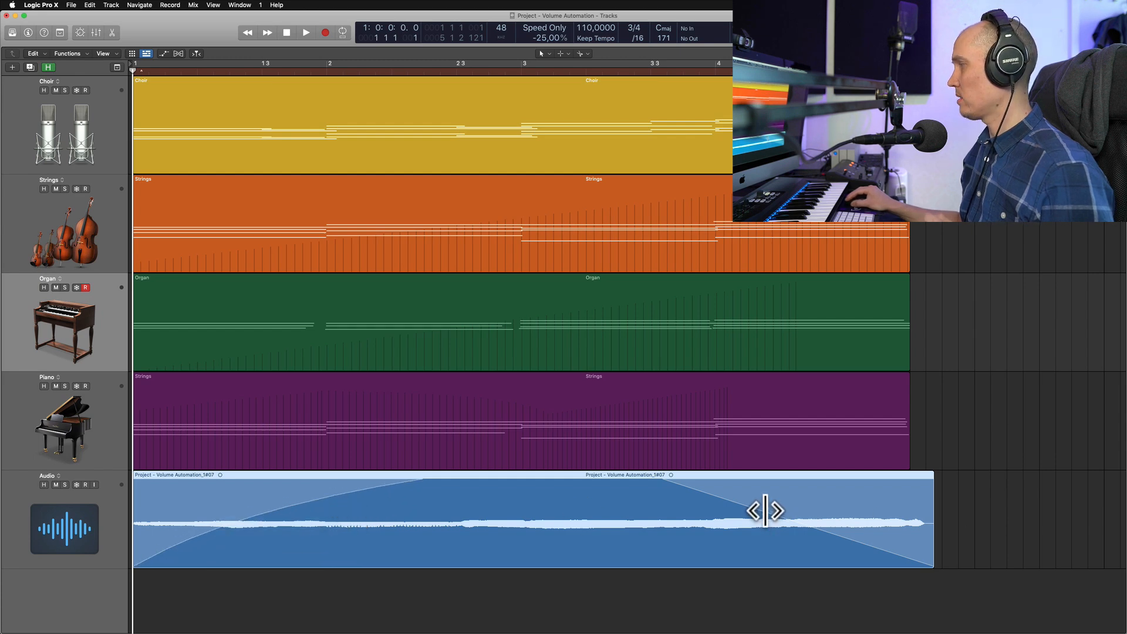
left_click_drag(762, 509, 782, 513)
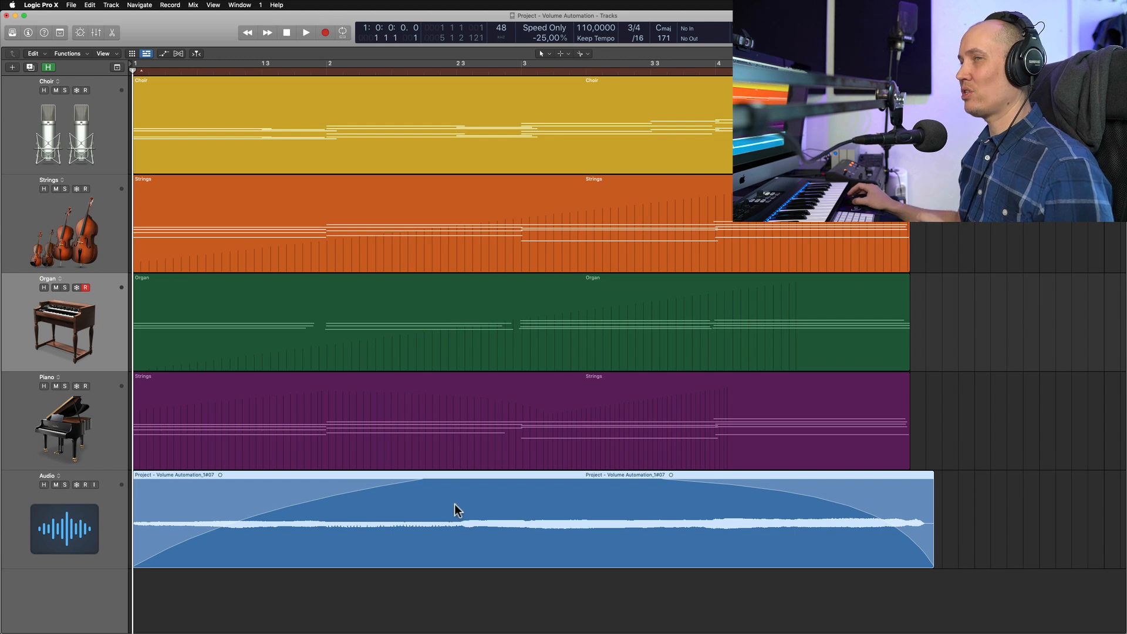
Step: Keep the Marquee Tool as the secondary tool, enable Marquee Tool click zones in the general editing preferences, and close the preferences
left_click(561, 54)
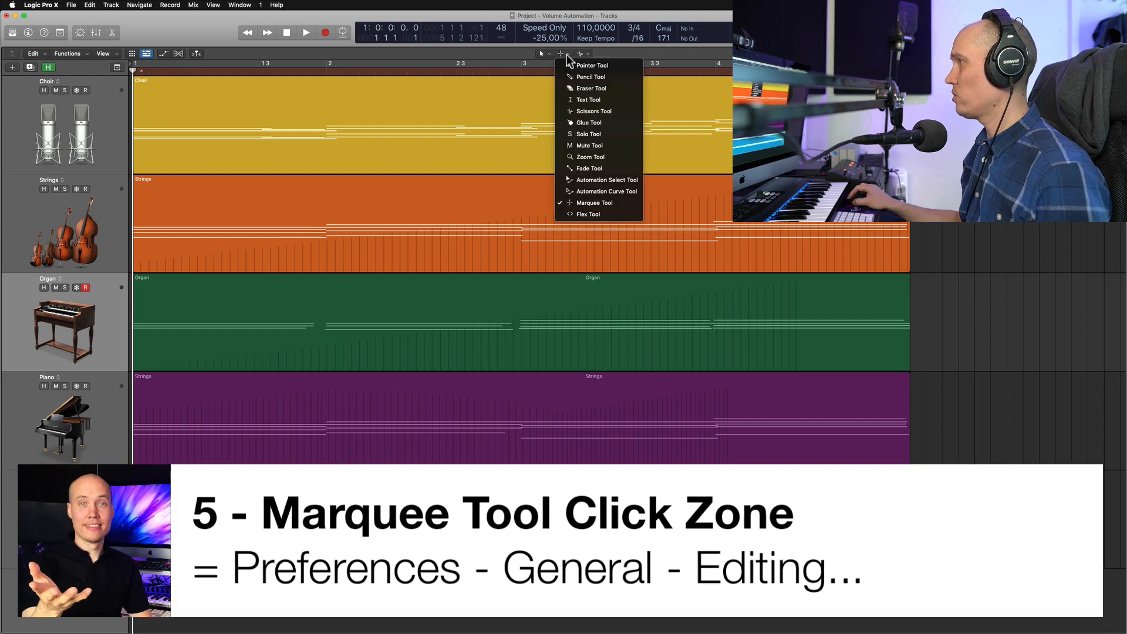
left_click(598, 204)
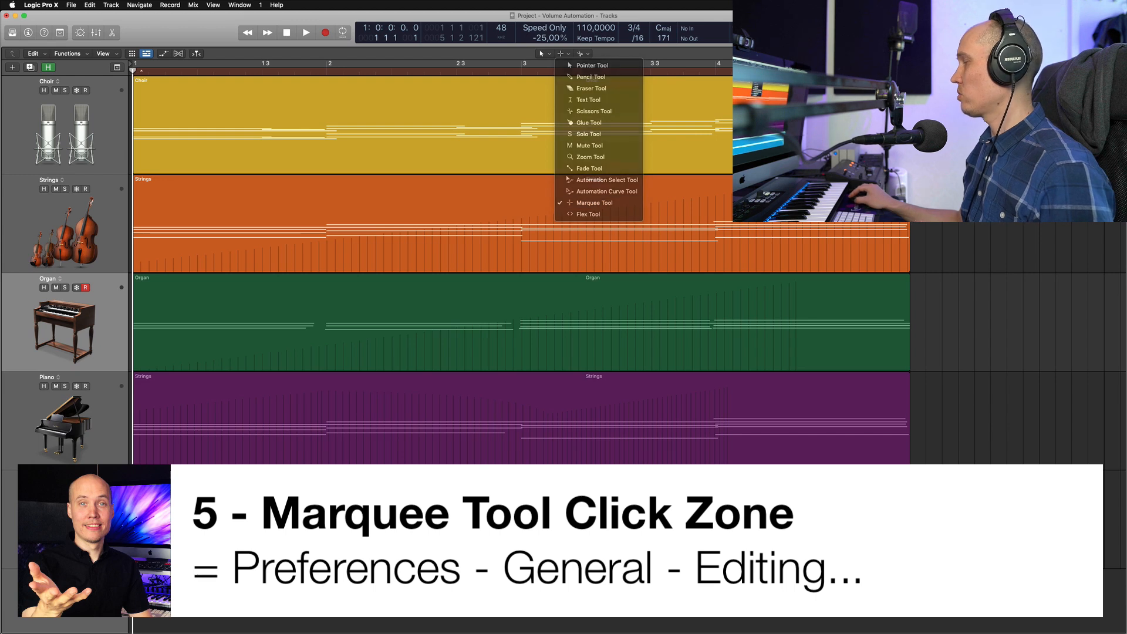
left_click(86, 8)
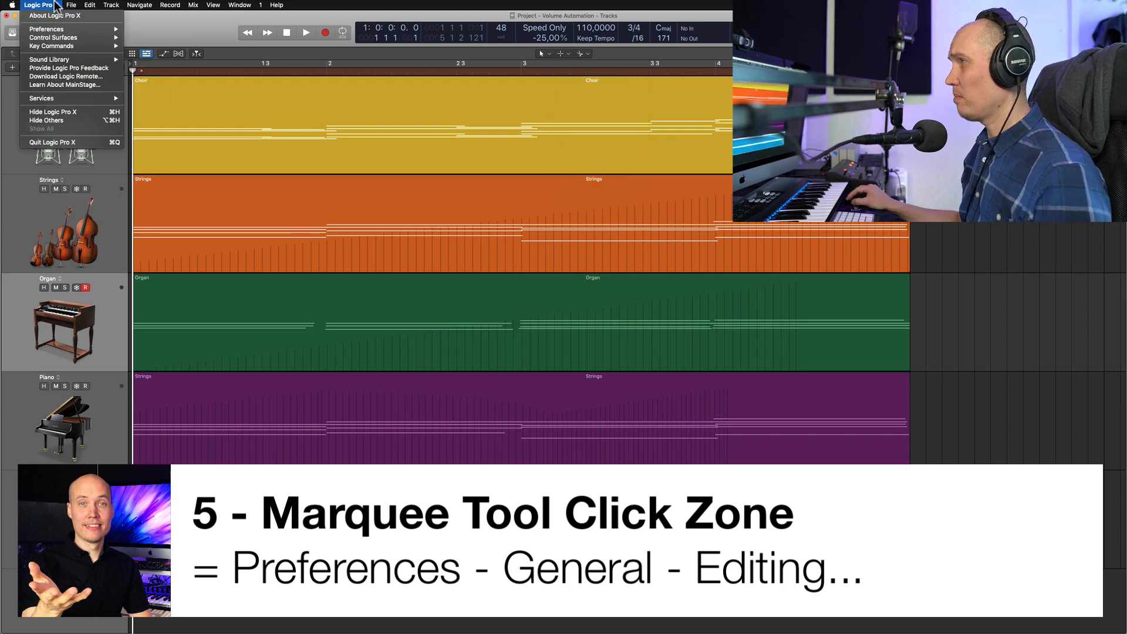
mouse_move(59, 29)
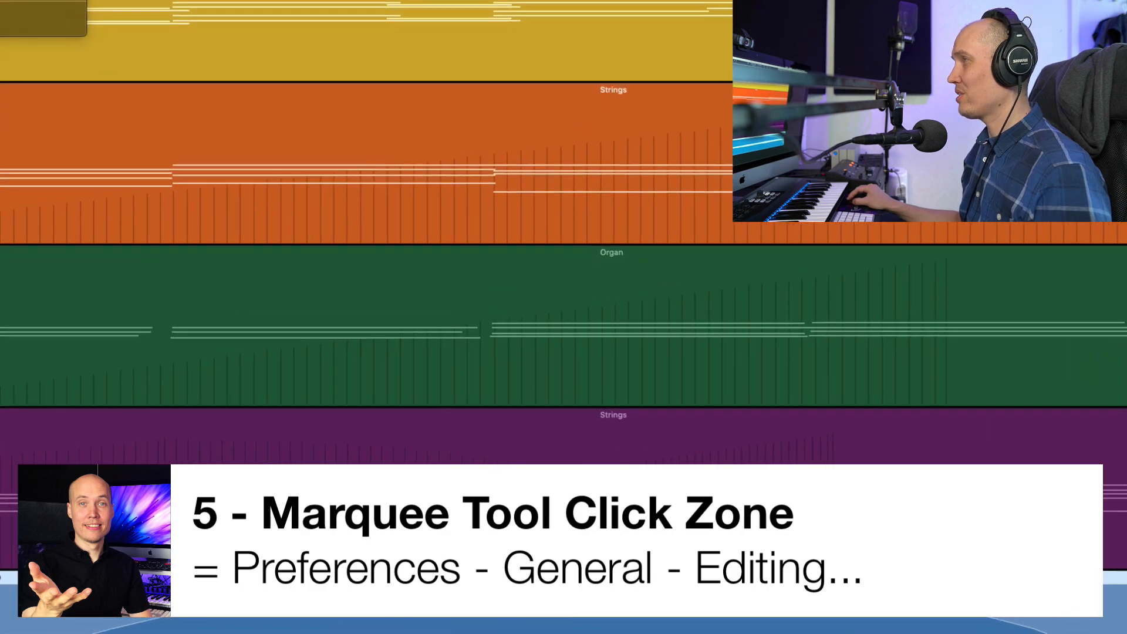
left_click(35, 12)
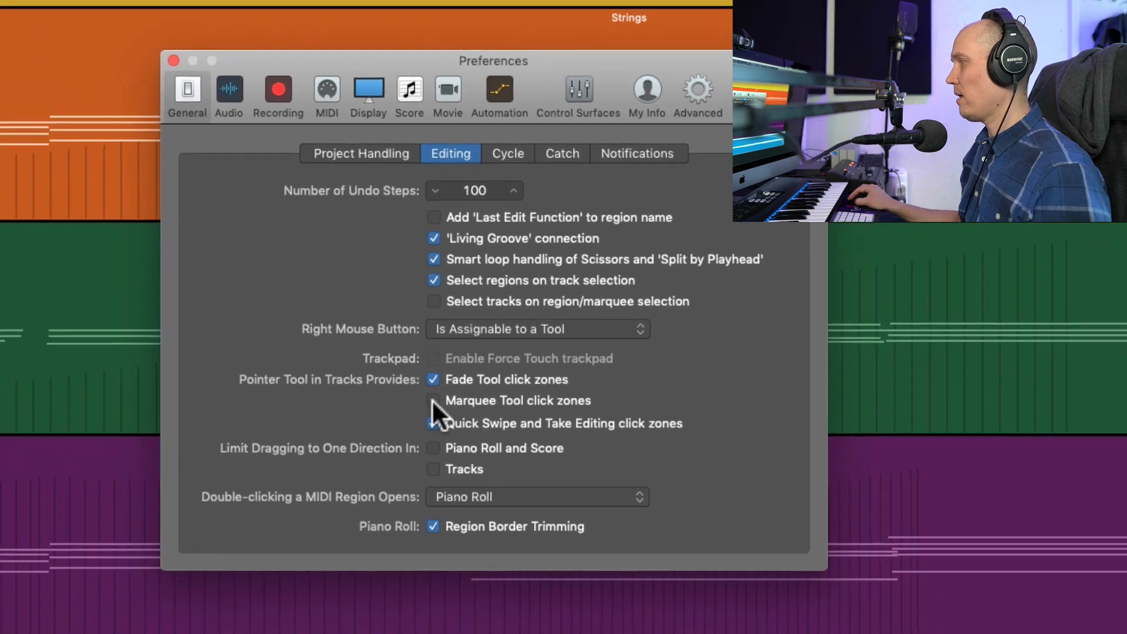
left_click(433, 401)
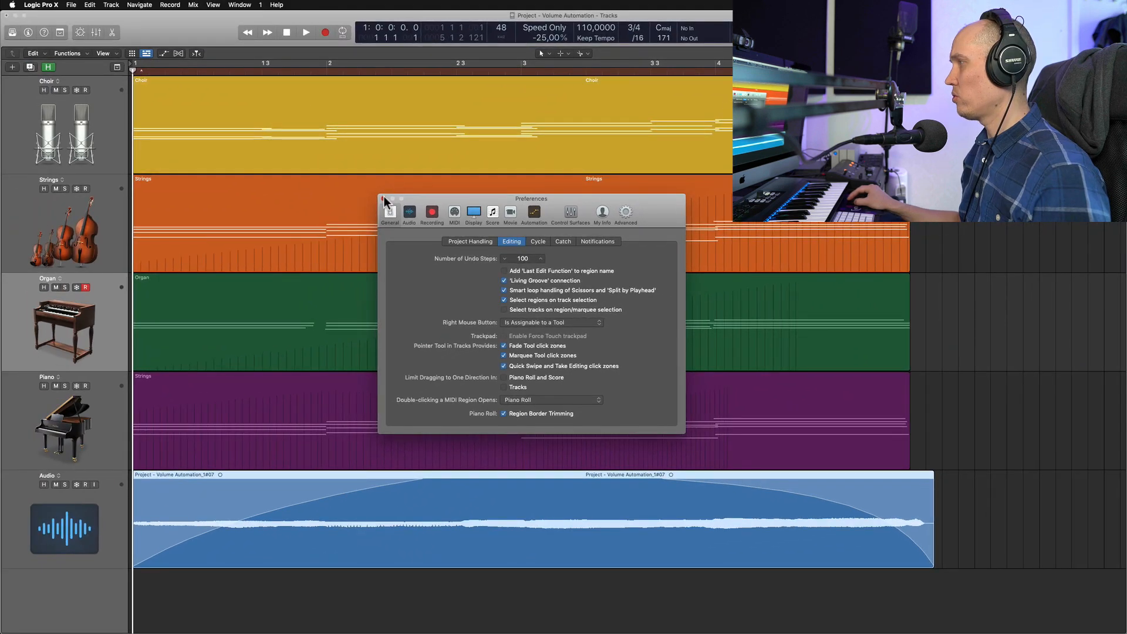
left_click(384, 199)
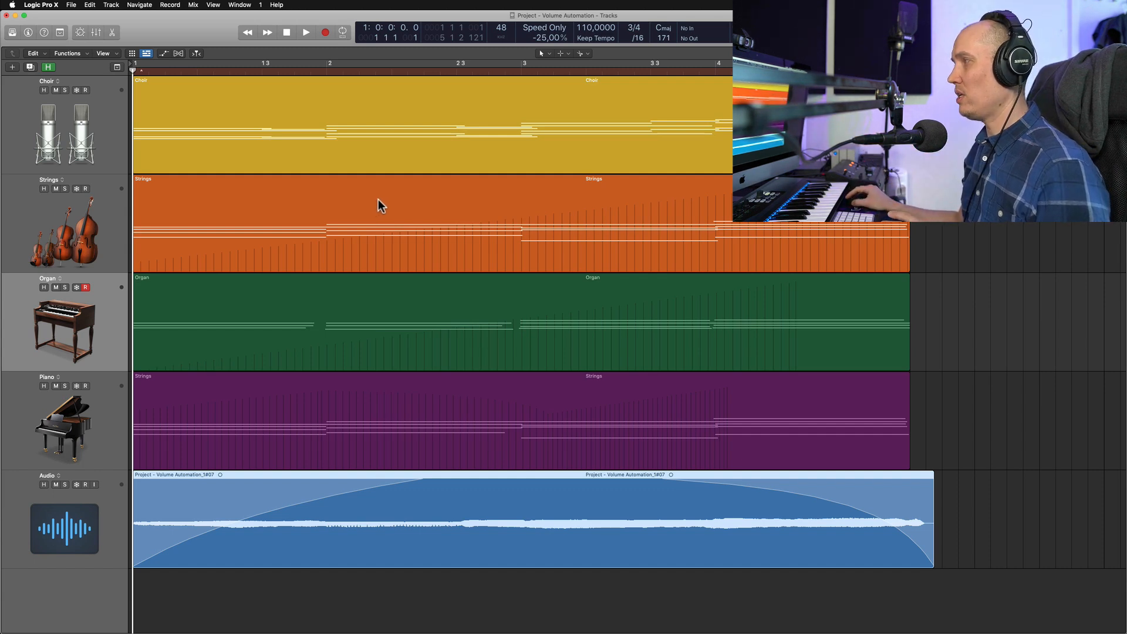
Step: Marquee-select the Choir, Strings and Organ regions from bar 2 beat 3 to just past bar 4, and split them there including crossing notes
left_click(435, 193)
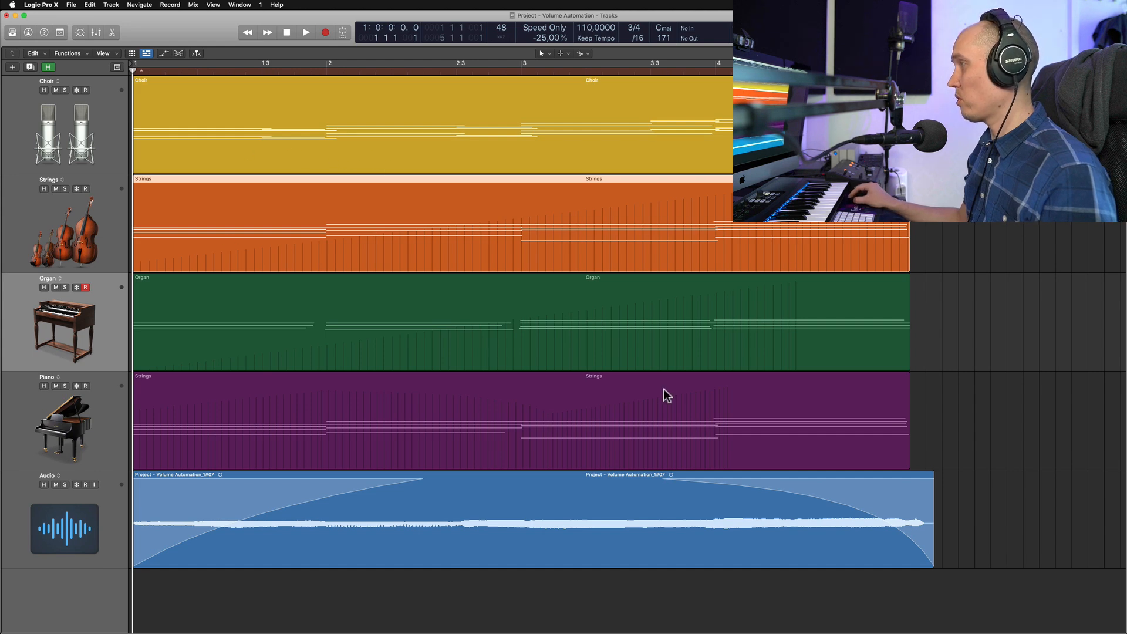
left_click_drag(720, 348, 428, 354)
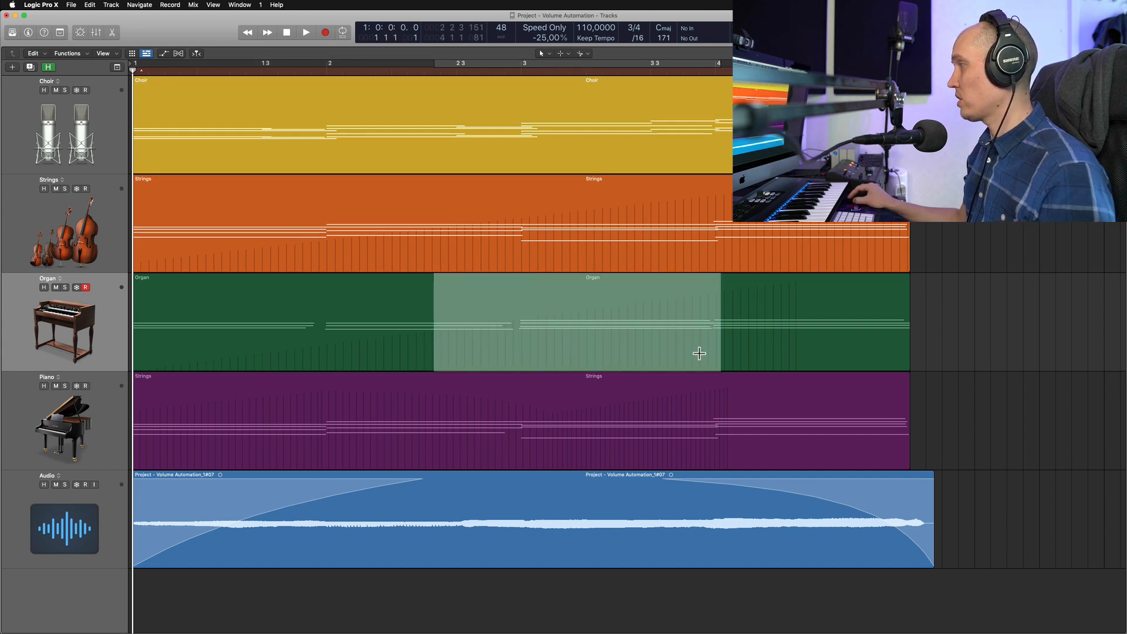
left_click(631, 243, "shift+super")
left_click(561, 120)
left_click_drag(732, 335, 460, 164)
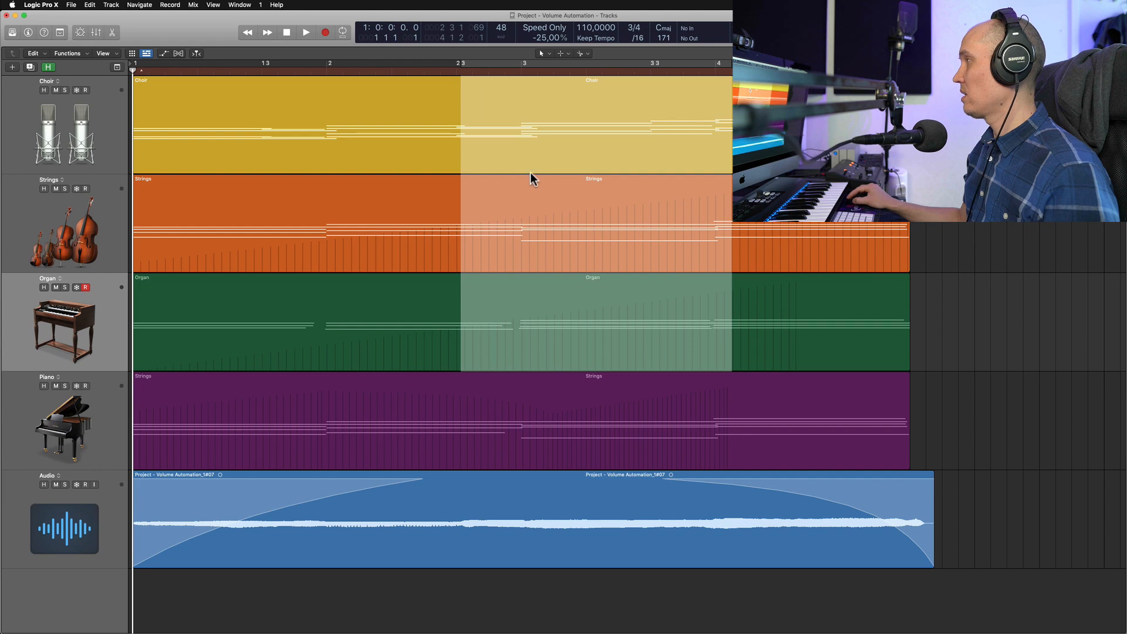
left_click(565, 102)
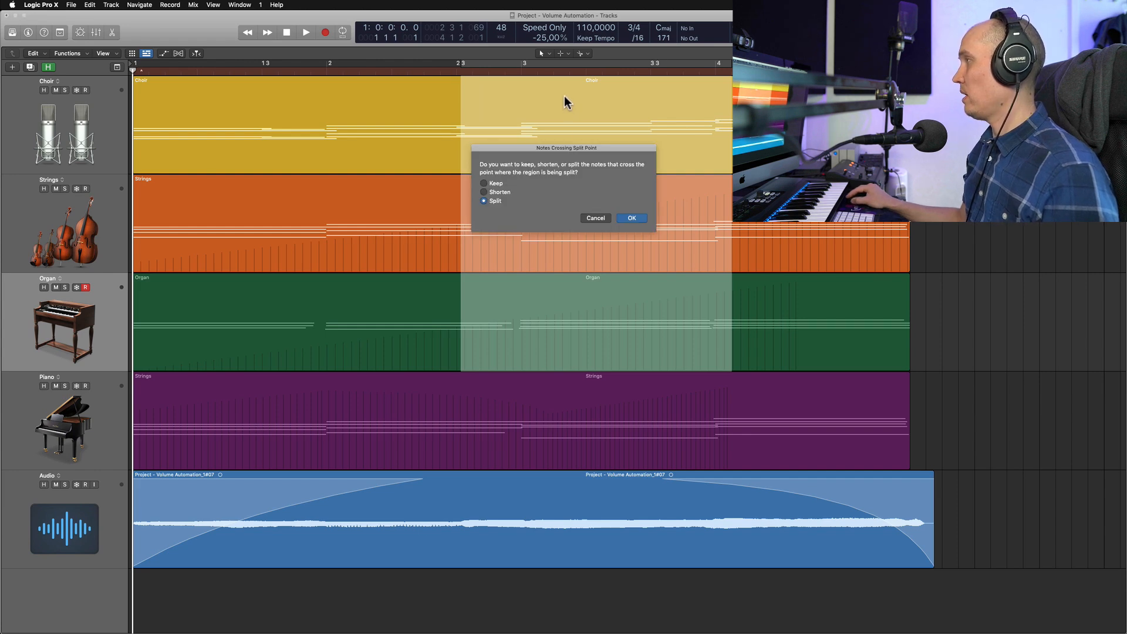
left_click(618, 218)
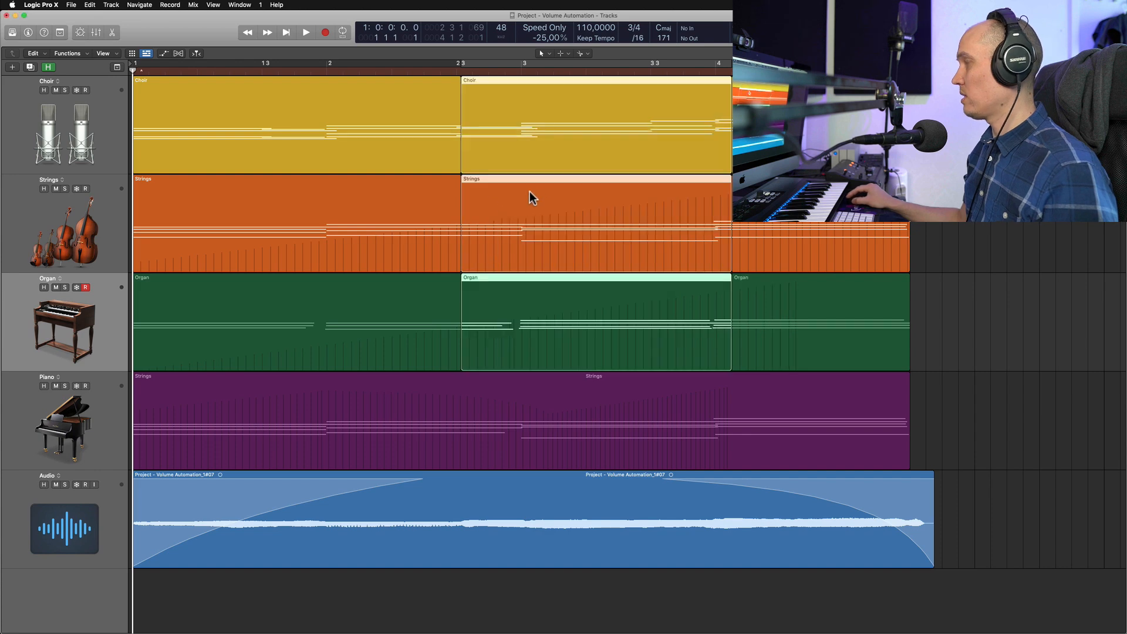
Step: Undo the marquee split of the three regions and the audio region's fade-out curve change
key("super+z")
key("super+z")
key("super+z")
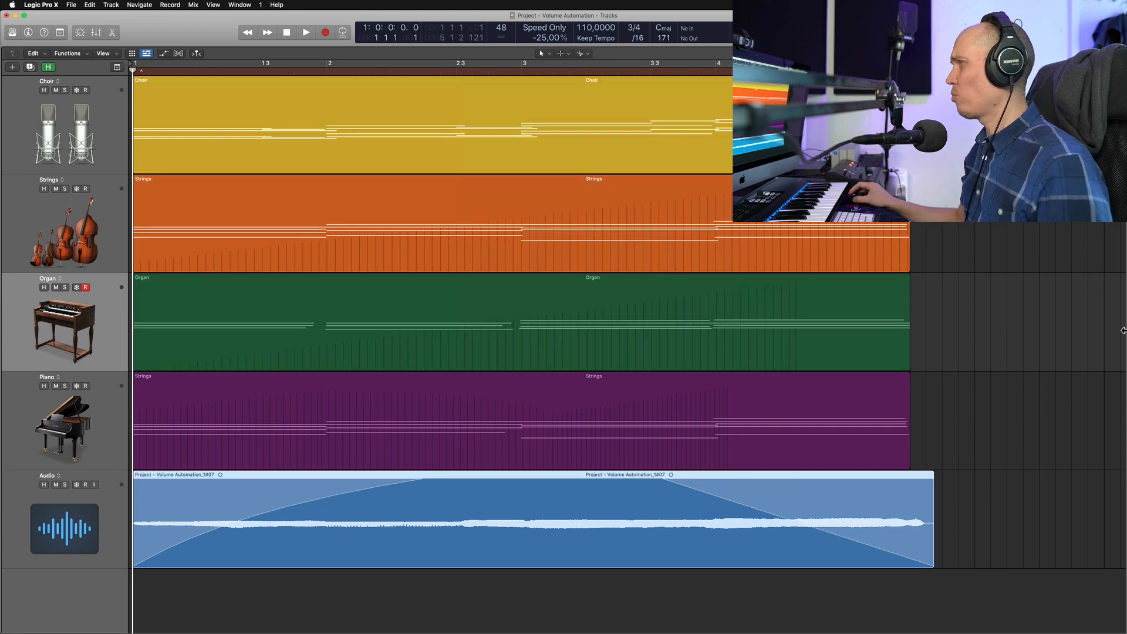
Step: Make marquee selections in the lower halves of the Piano, audio and Organ regions, and place a marquee point in the Organ region just after bar 2
left_click_drag(600, 456, 341, 413)
left_click_drag(534, 550, 421, 555)
left_click(1010, 369)
left_click_drag(571, 354, 397, 338)
left_click(364, 336)
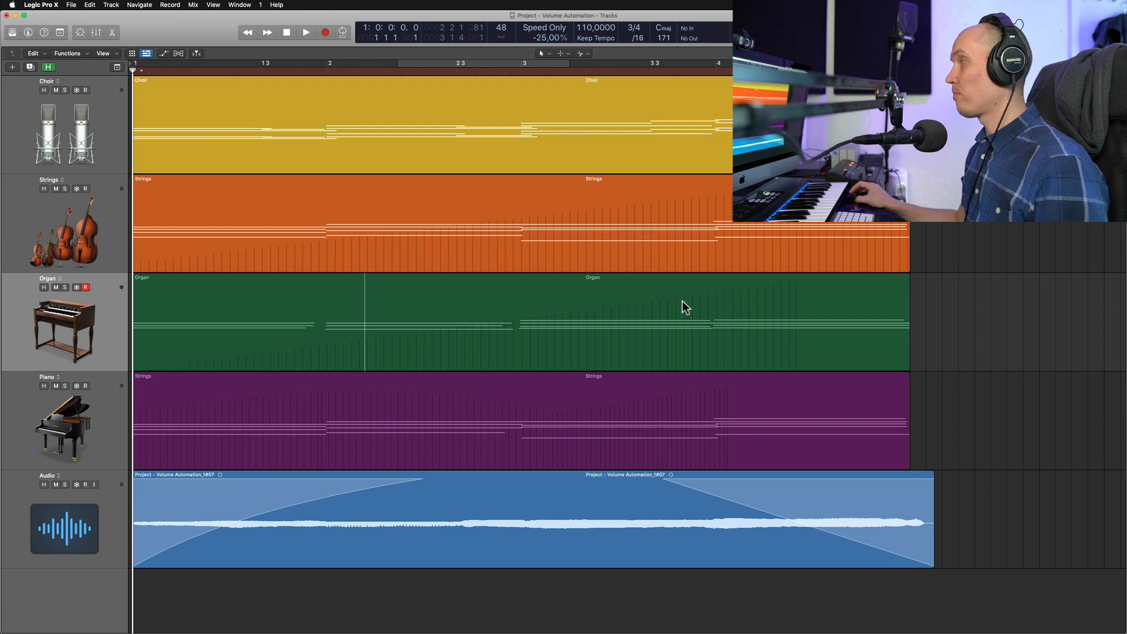
Step: Zoom into the Strings and Organ regions around bar 2, and into the audio region around bar 3, restoring the full view each time
left_click(544, 53)
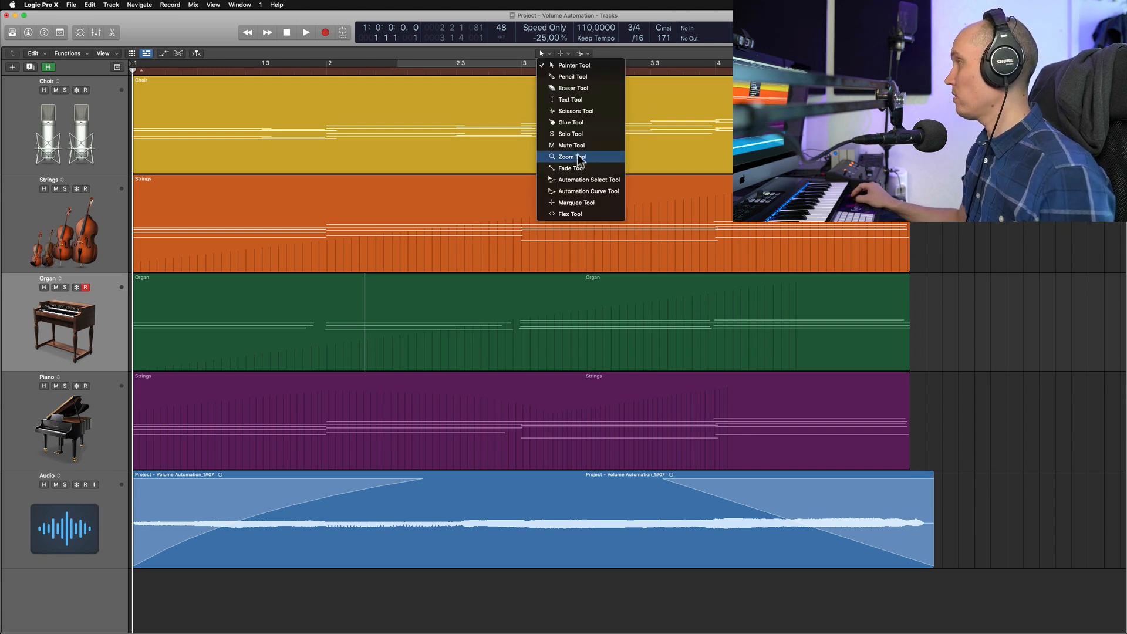
left_click(543, 57)
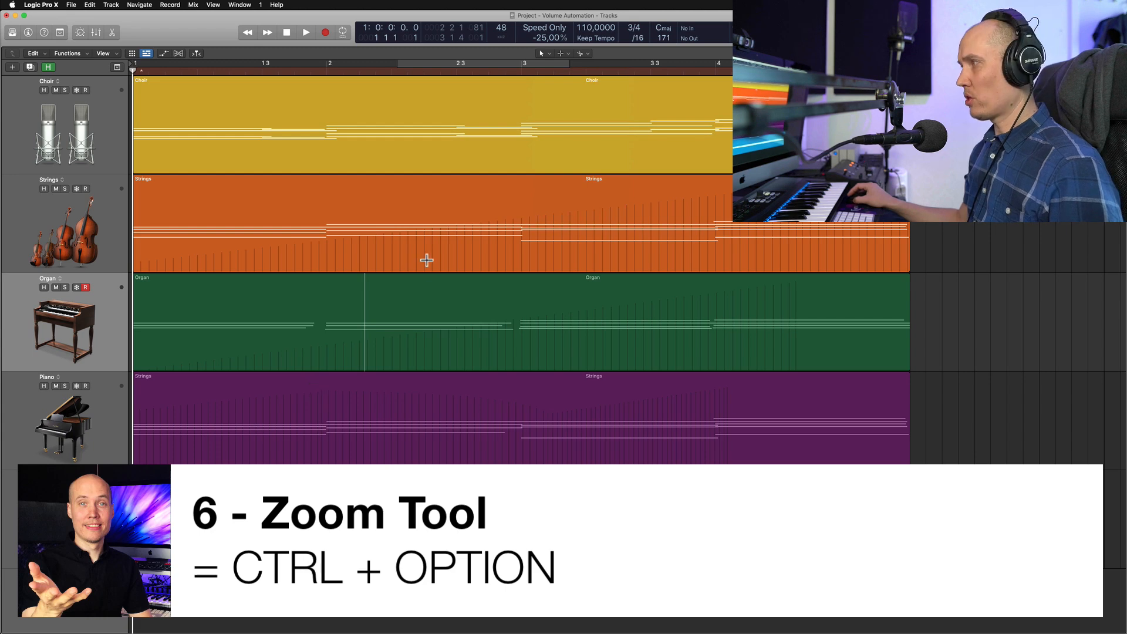
key("ctrl+alt")
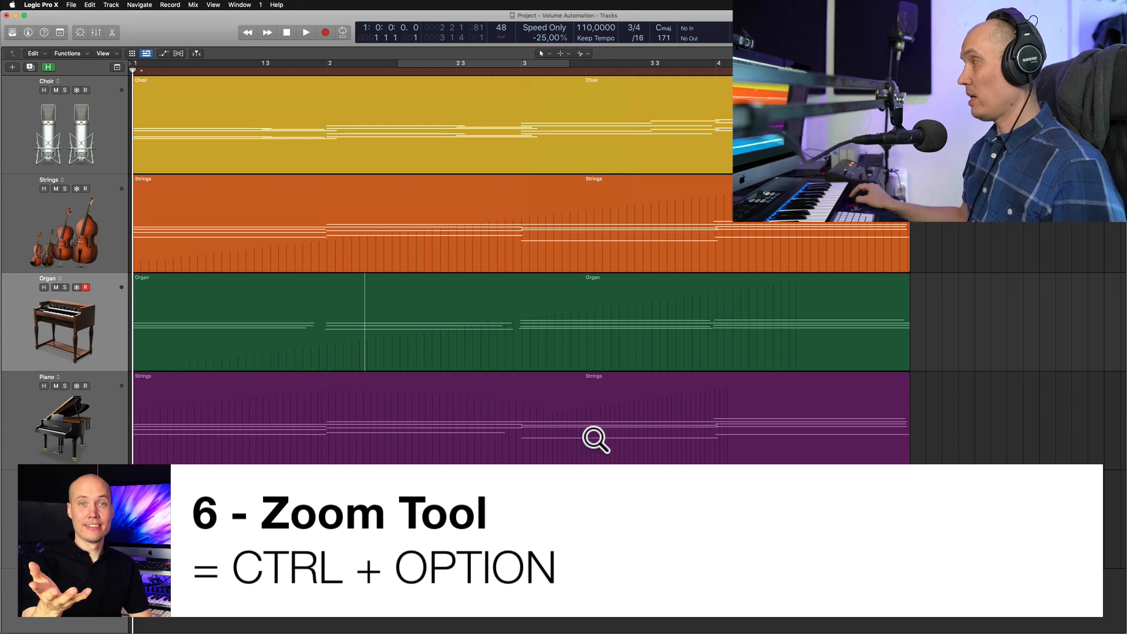
left_click_drag(321, 219, 548, 382)
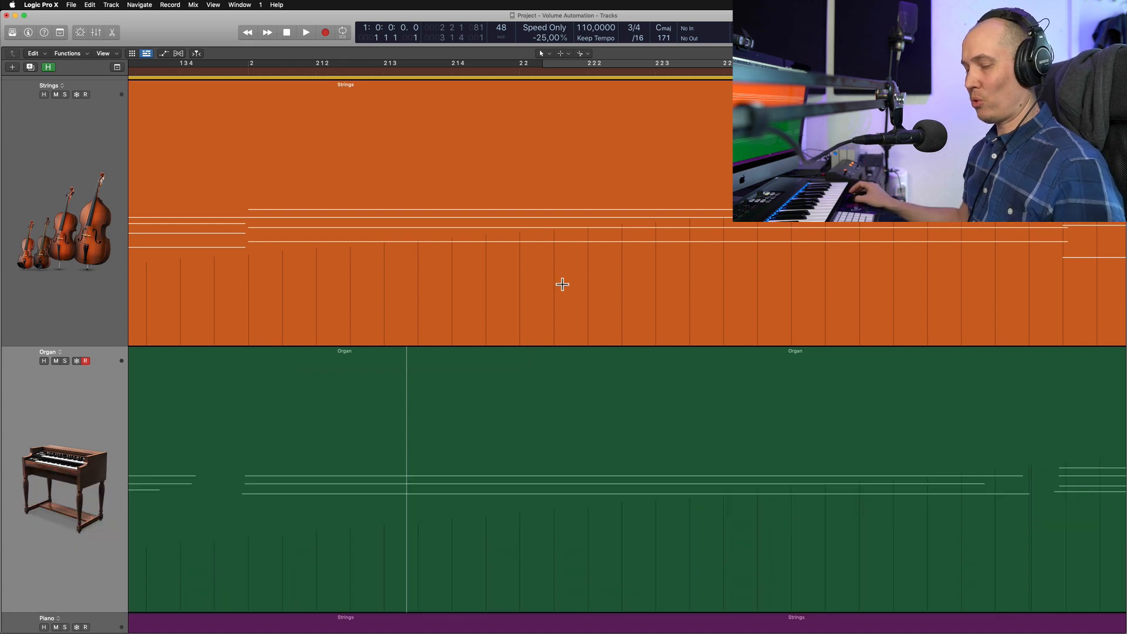
left_click(504, 288, "ctrl+alt")
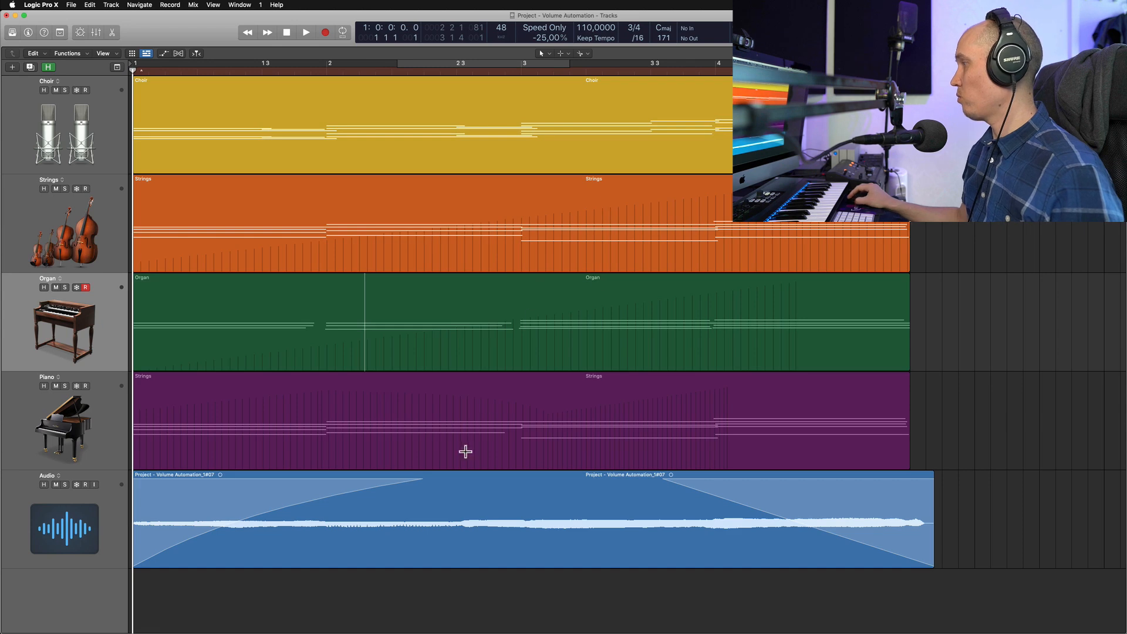
left_click_drag(487, 520, 609, 568)
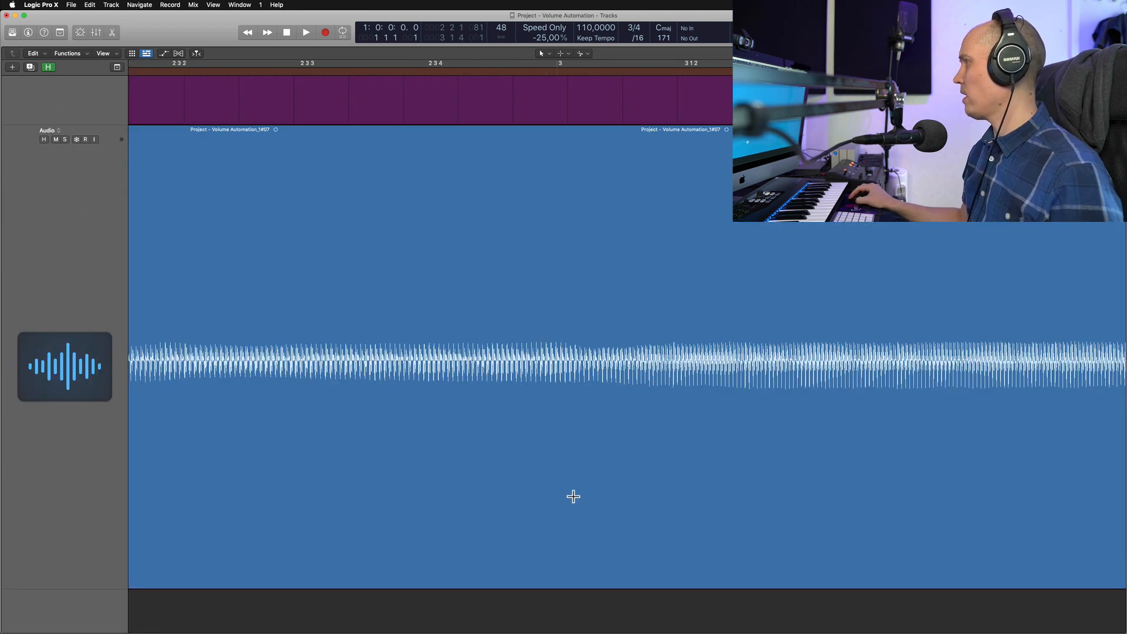
left_click(579, 445, "ctrl+alt")
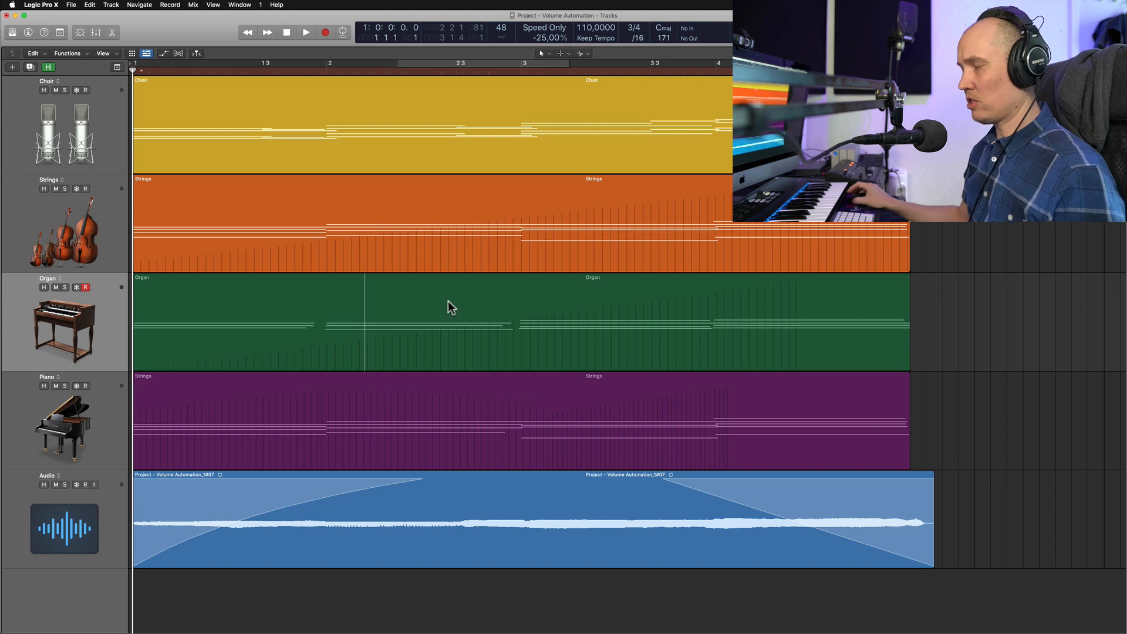
Step: Zoom in two stages on the Strings and Organ regions around bar 3 beat 2, and step back out to the full arrangement
left_click_drag(929, 225, 449, 445)
left_click_drag(681, 202, 379, 411)
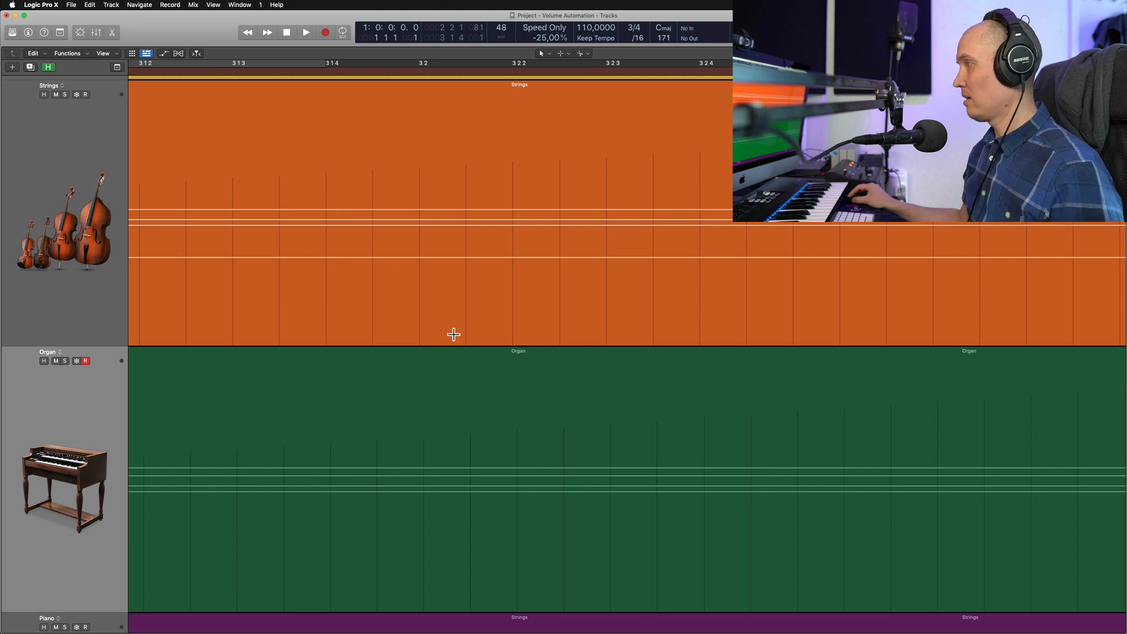
left_click(473, 345, "ctrl+alt")
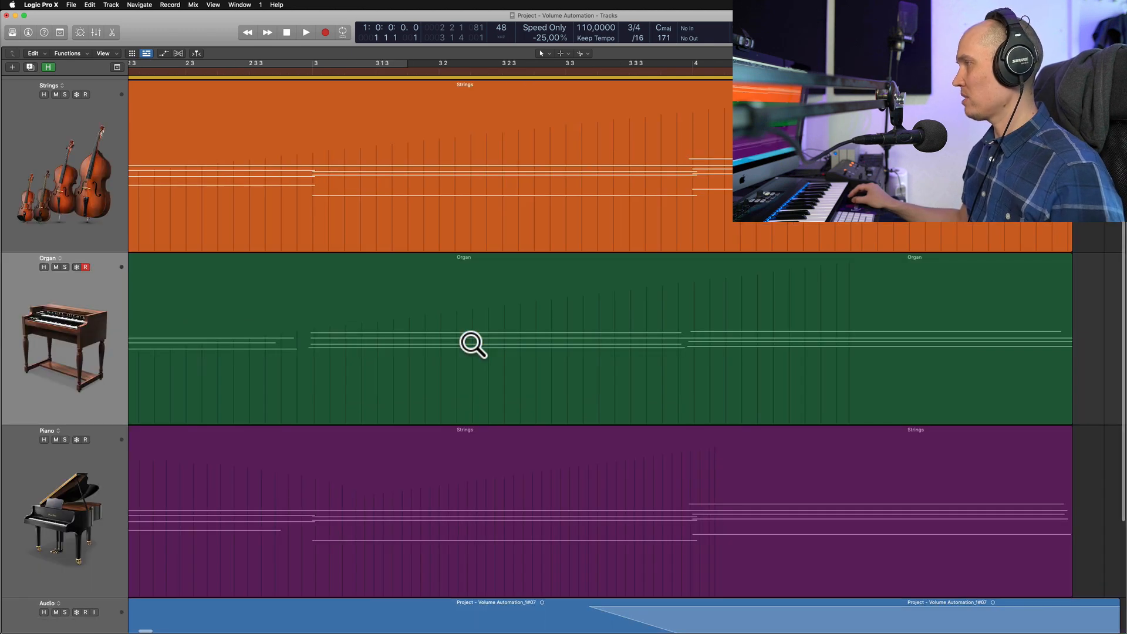
left_click(473, 345, "ctrl+alt")
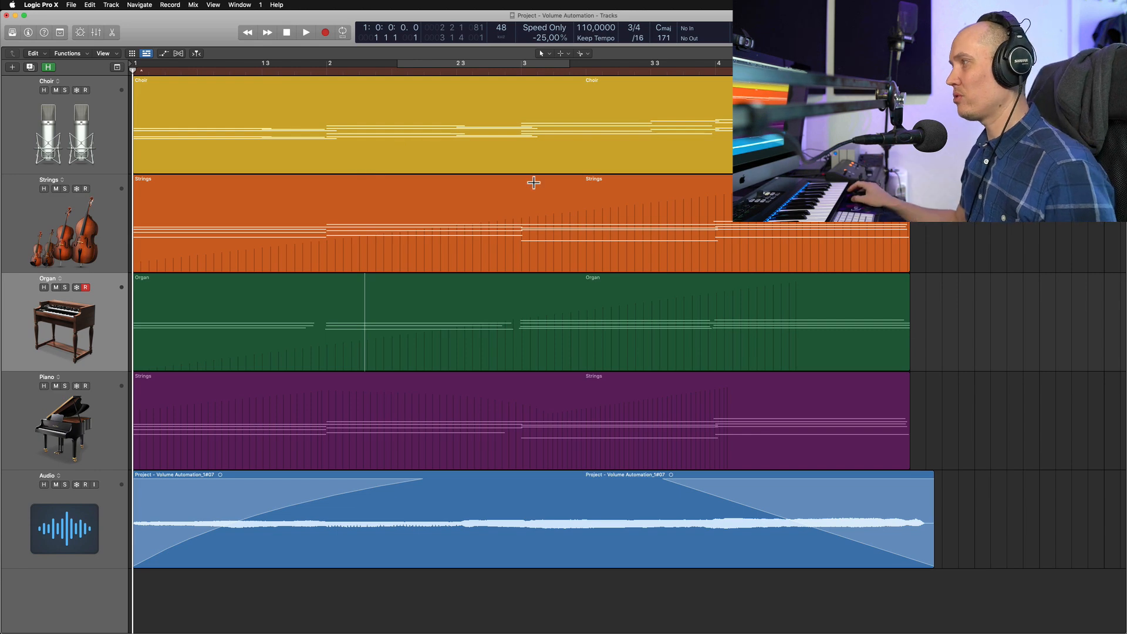
Step: Select the Organ region, show the inspector, and set the Organ track's automation mode to Read
left_click(860, 351)
left_click(803, 301)
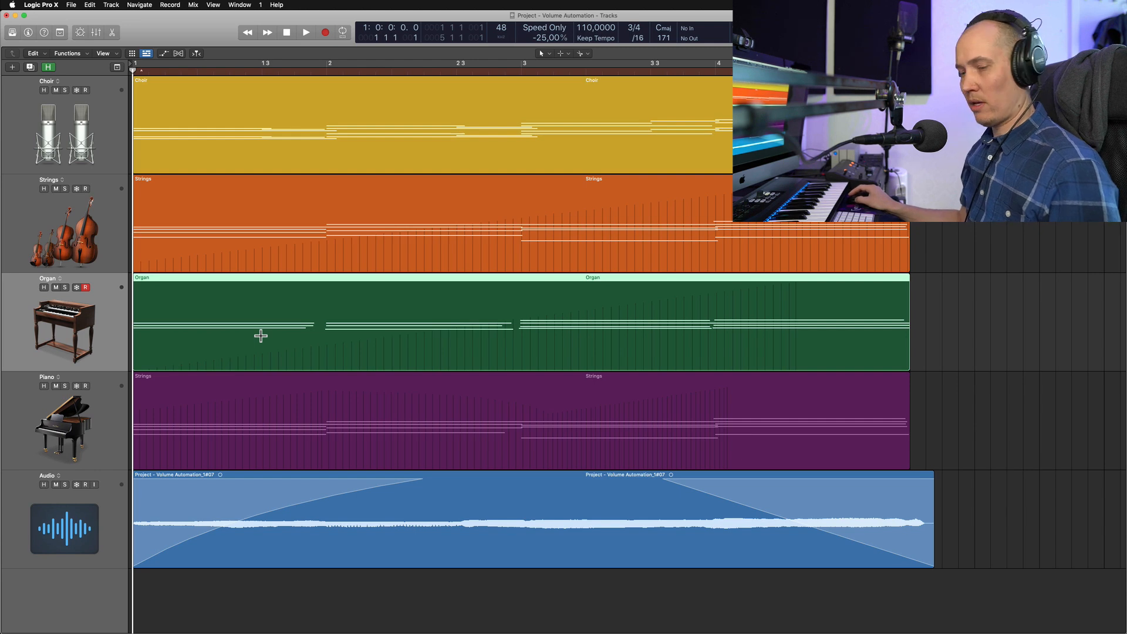
key("i")
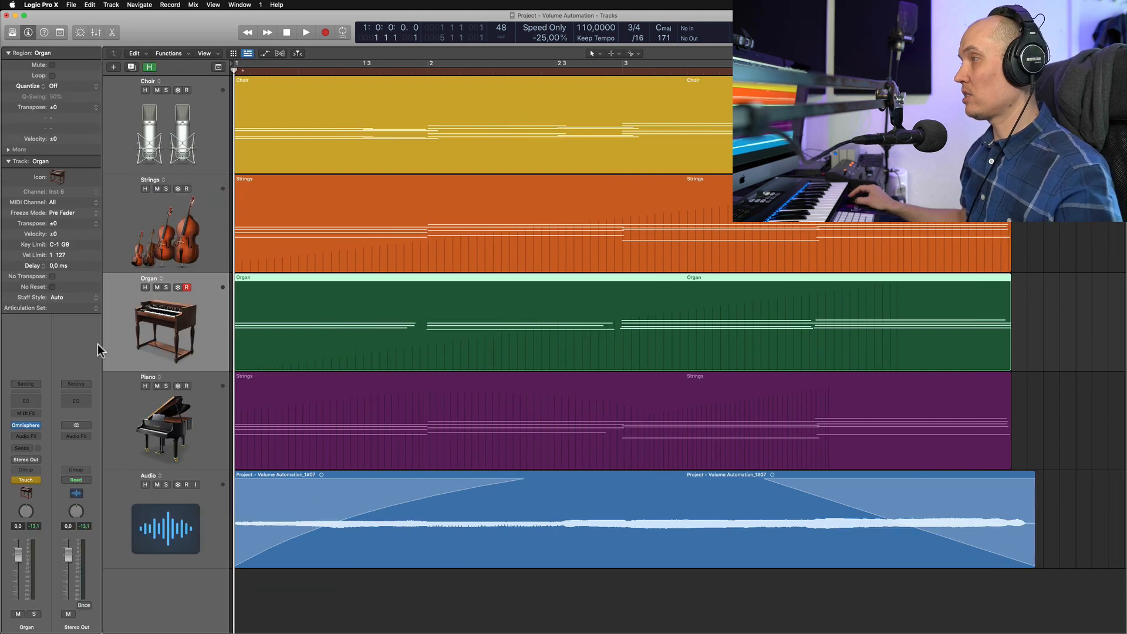
key("ctrl+shift+super+r")
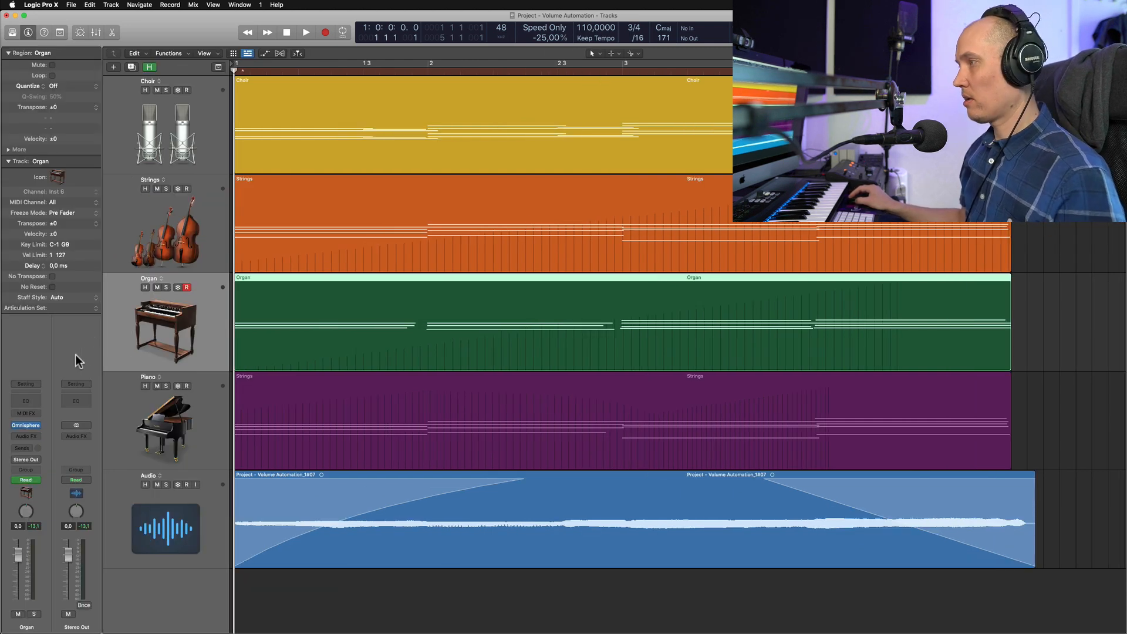
Step: Open the Omnisphere instrument from the Organ channel strip, close its window, and hide the inspector
mouse_move(26, 425)
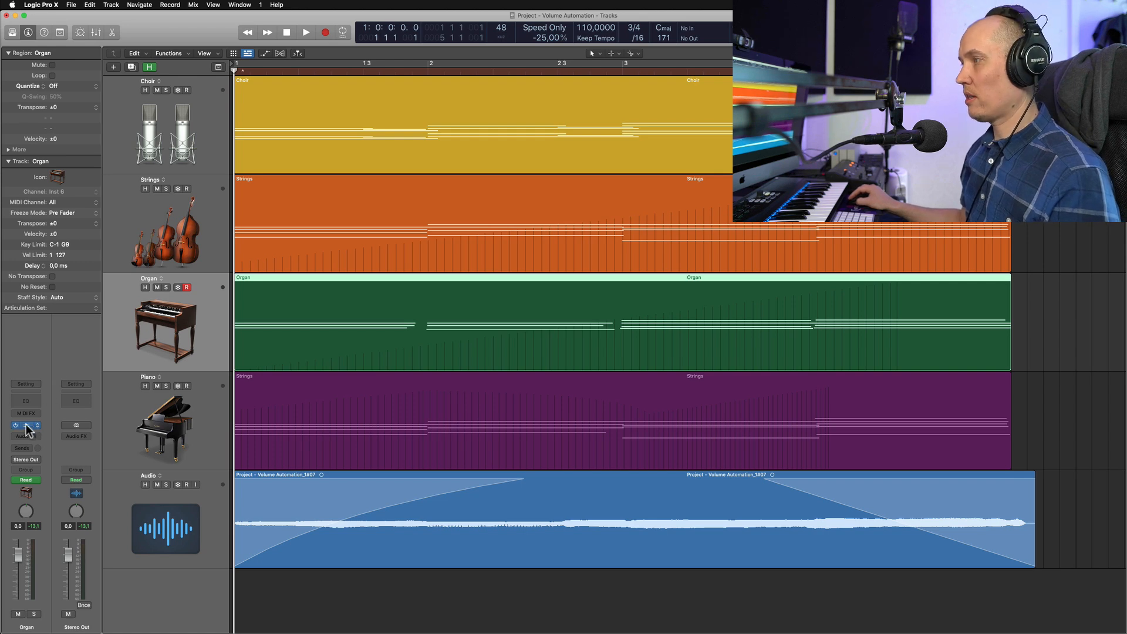
left_click(26, 426)
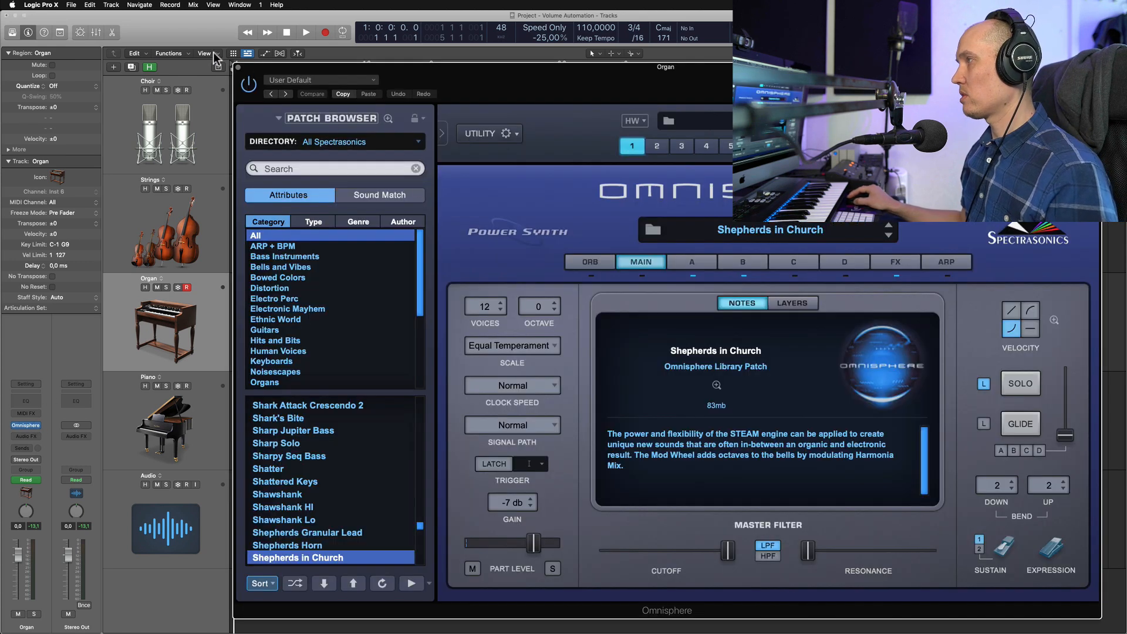
left_click(238, 68)
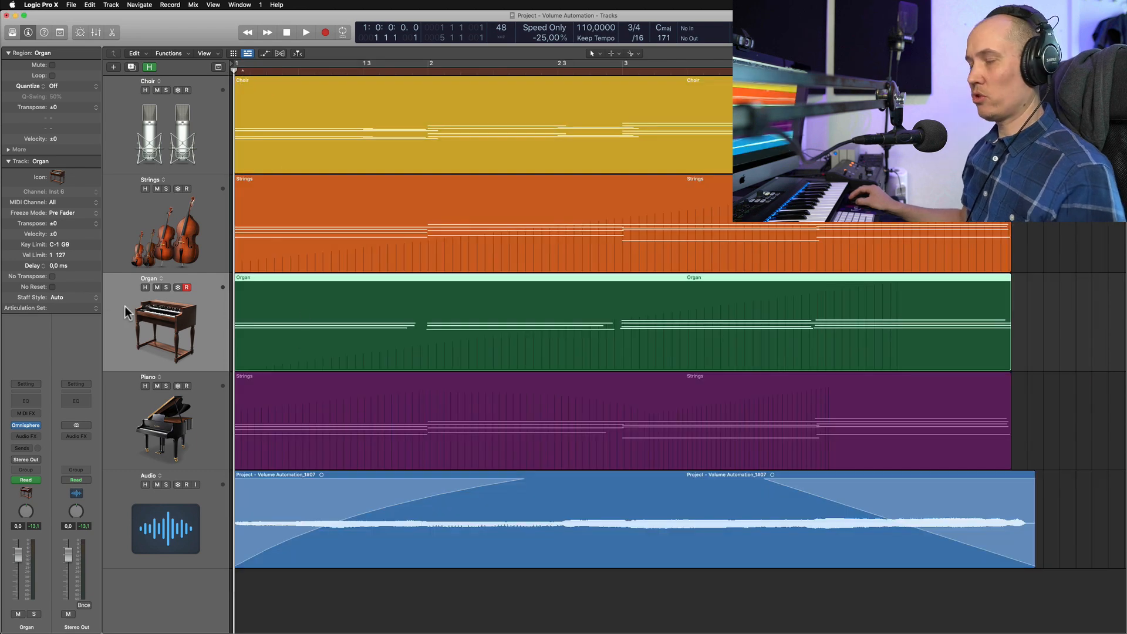
key("i")
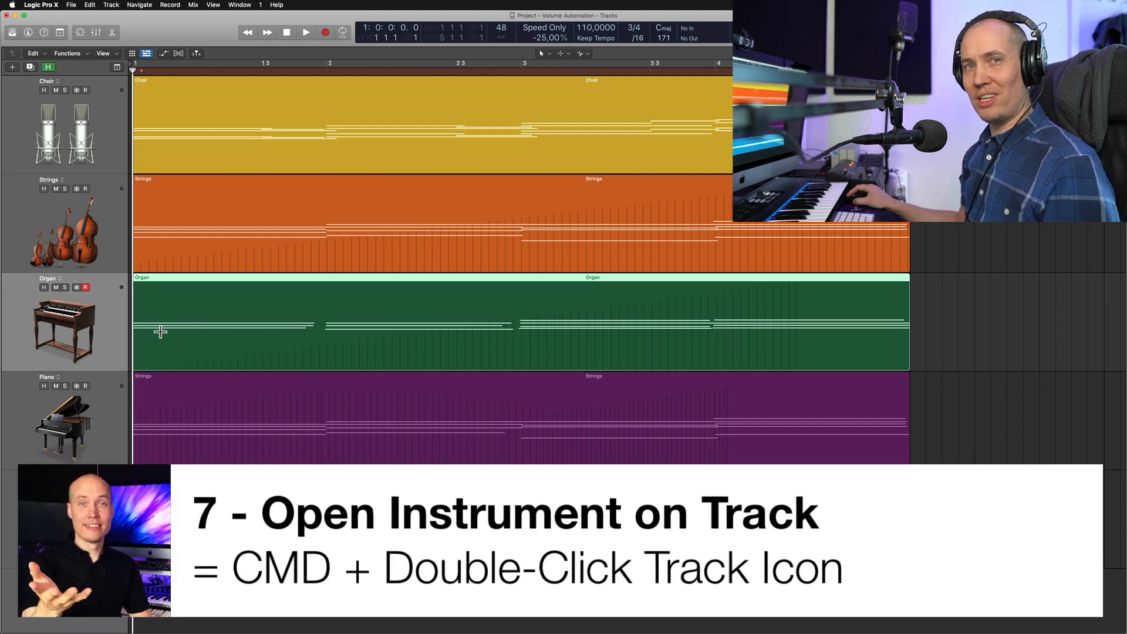
Step: Open the instruments of the Organ and Piano tracks directly from their track icons, dismissing each plug-in window
double_click(72, 321, "super")
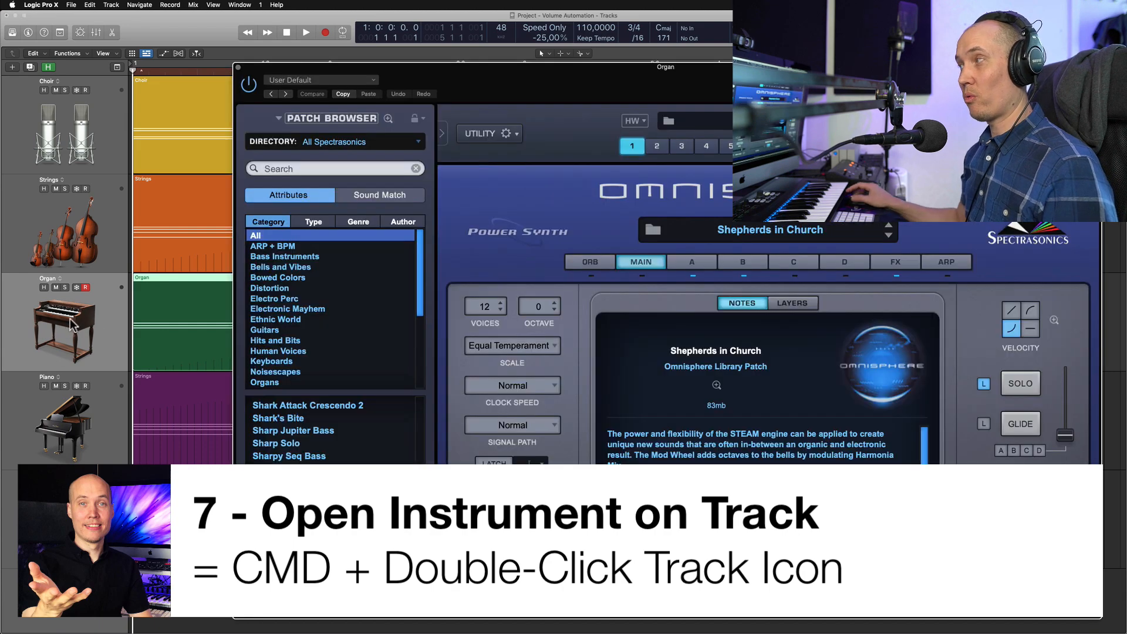
key("super+w")
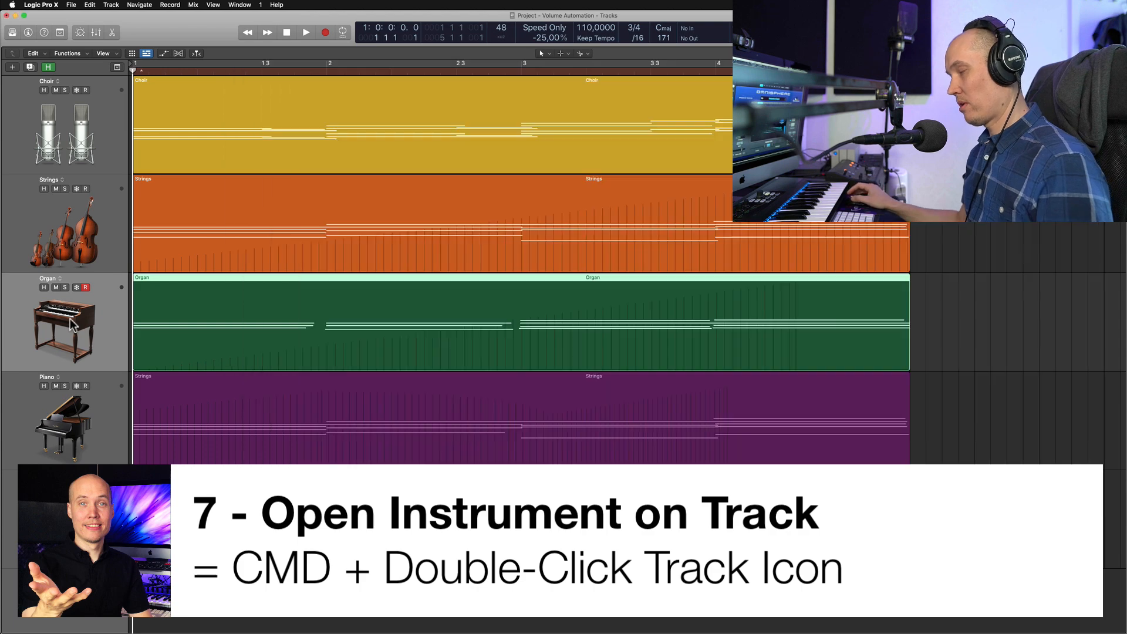
left_click(64, 432)
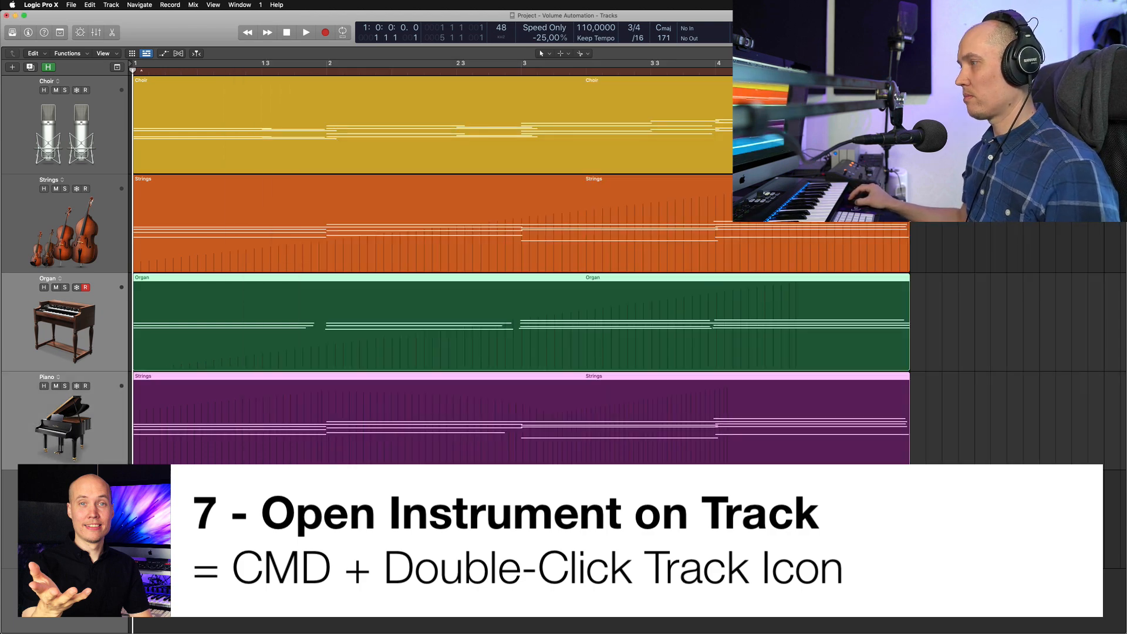
double_click(93, 451, "super")
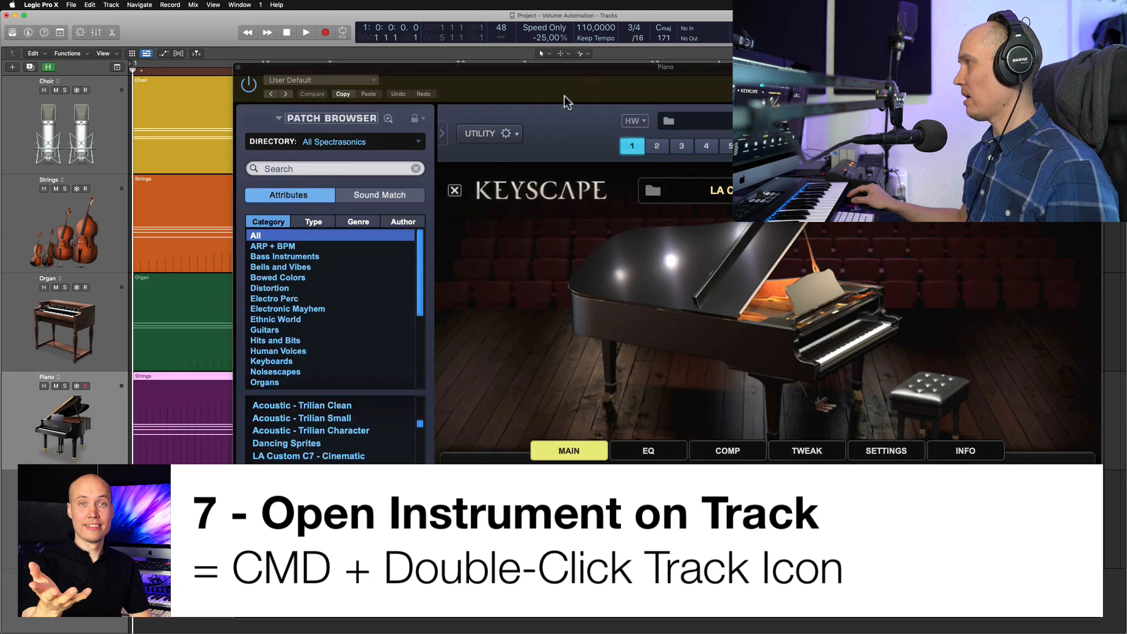
key("super+w")
Step: Select the Strings track, show the hidden plug-in windows, and switch to the Organ track's Omnisphere window
left_click(90, 234)
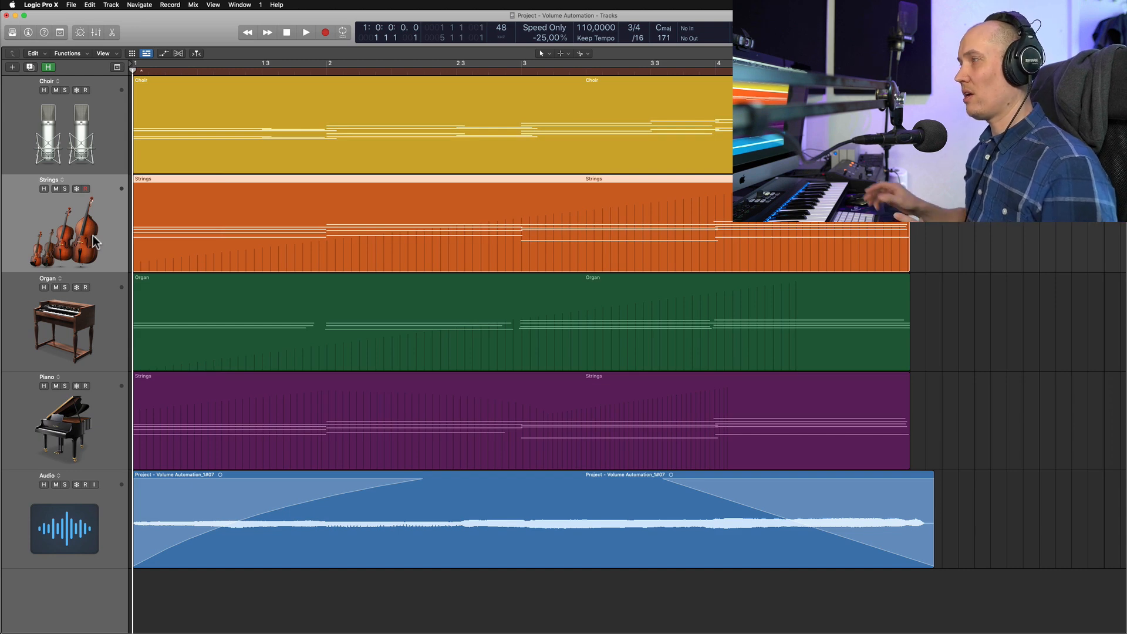
key("v")
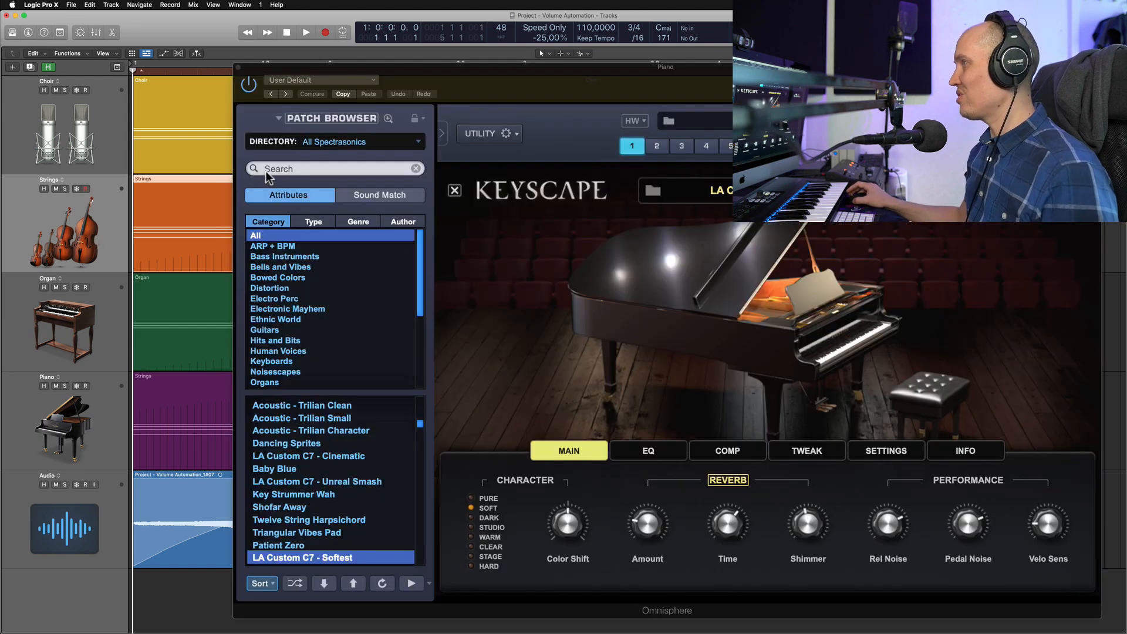
left_click(93, 351)
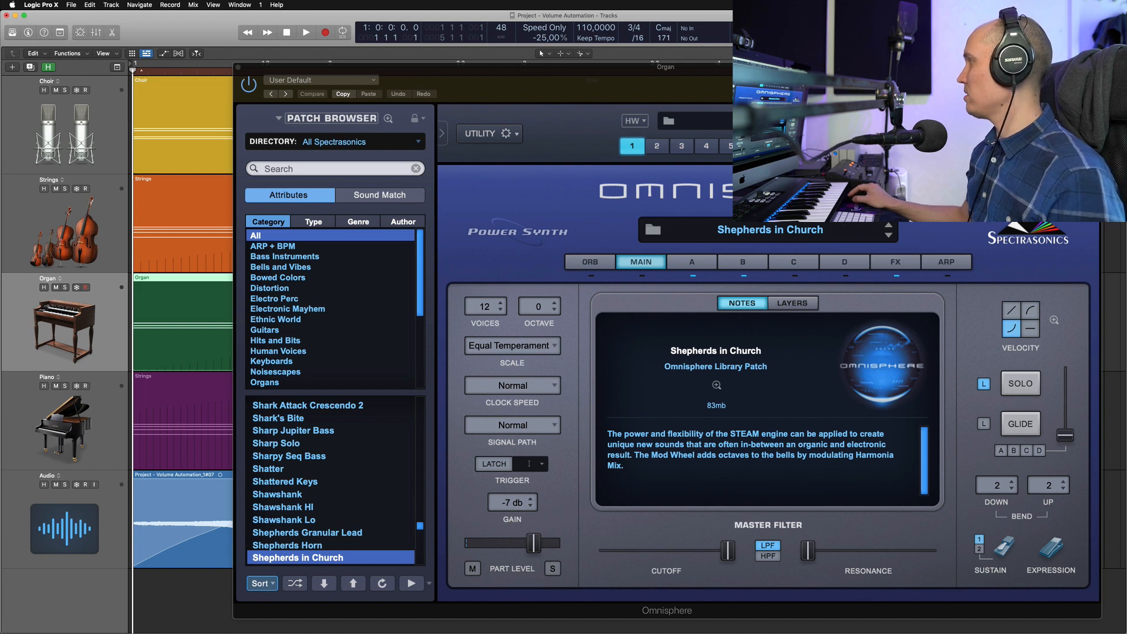
Step: Show the inspector, insert the stereo Supercharger GT effect on the Organ track, and move its window over the middle of the arrangement
key("i")
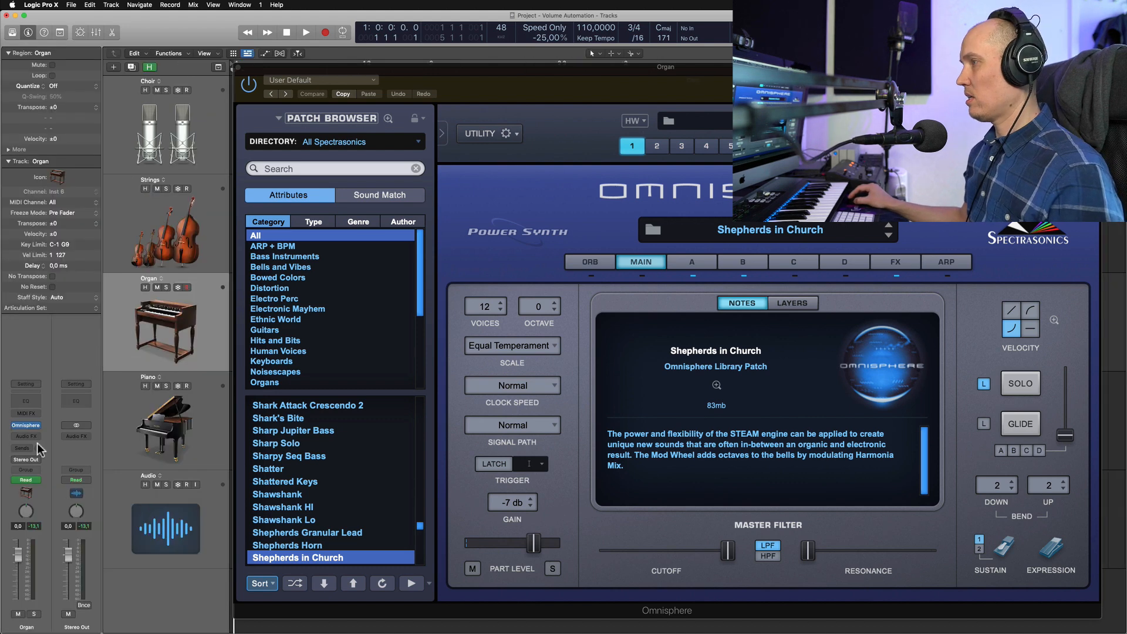
left_click(26, 435)
mouse_move(56, 474)
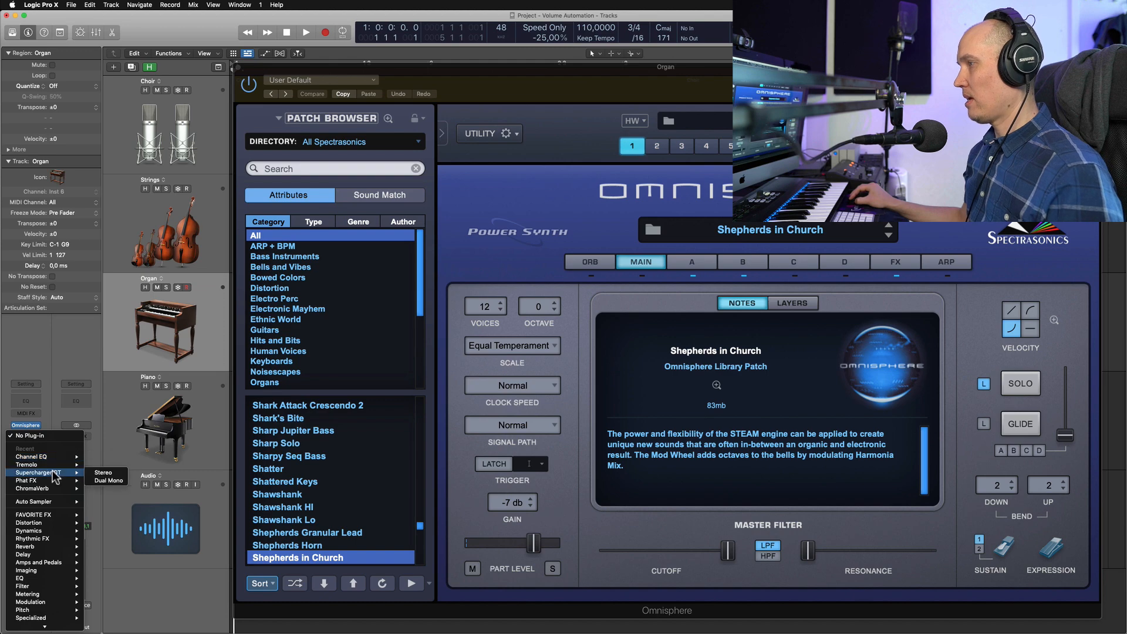
left_click(103, 473)
left_click_drag(436, 90, 627, 162)
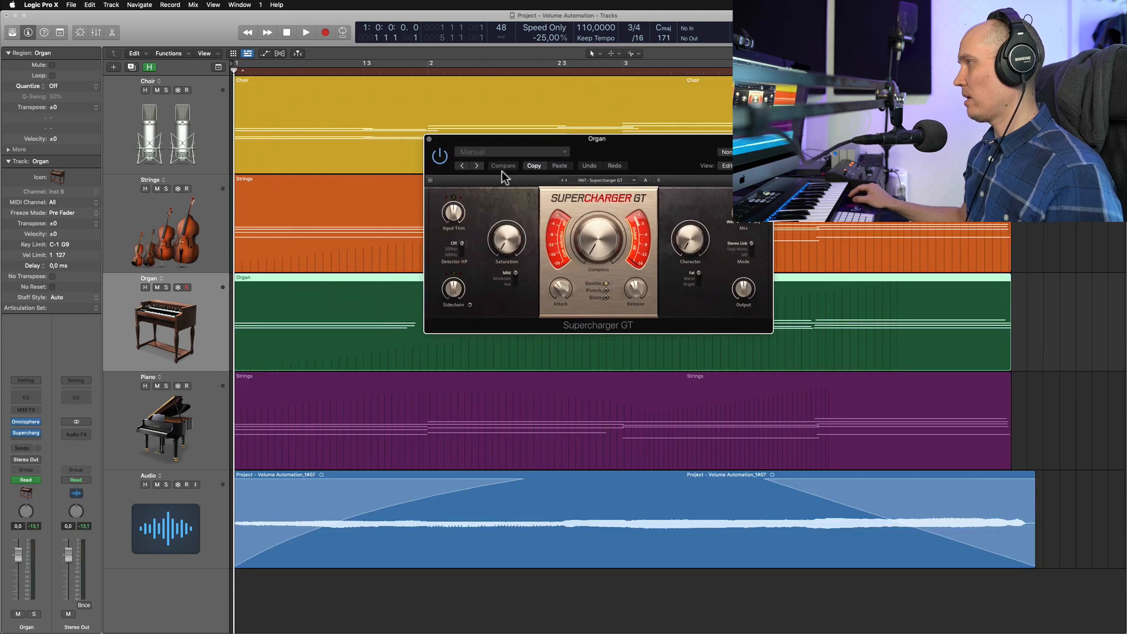
Step: Reopen the Organ track's Omnisphere and arrange its window below the Supercharger GT window so both plug-ins can be seen
left_click(260, 5)
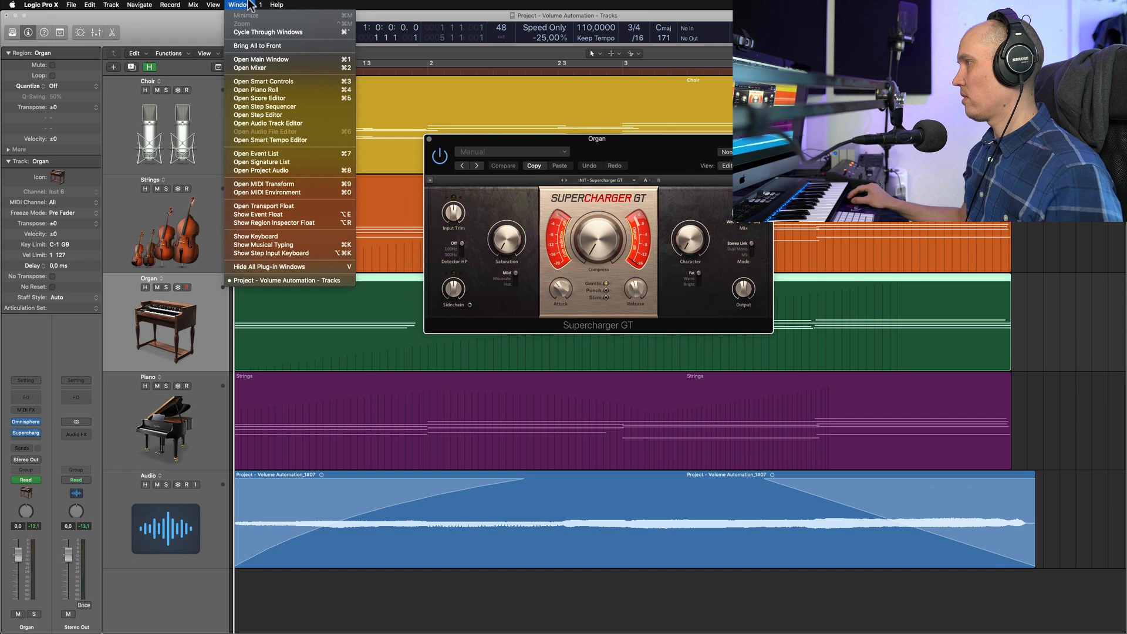
left_click(264, 3)
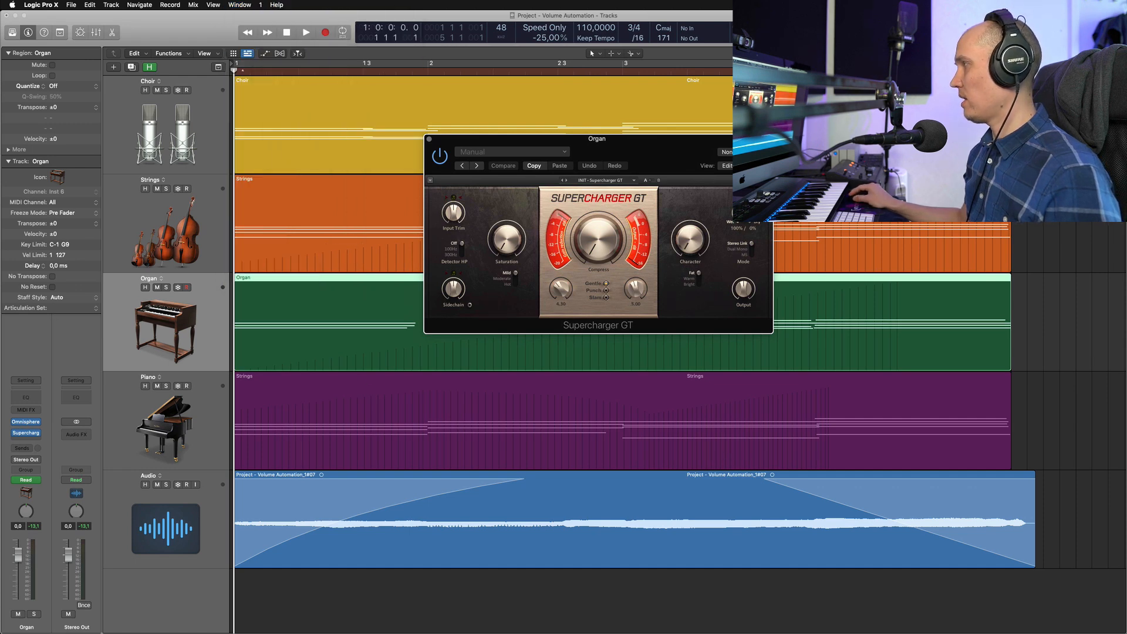
left_click(24, 421)
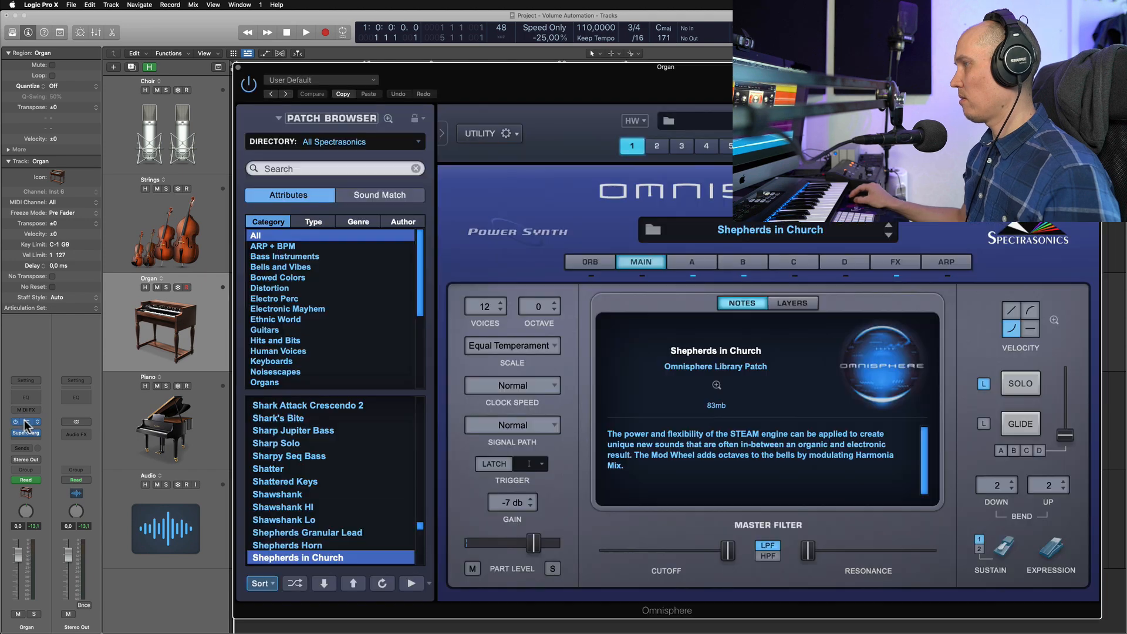
left_click_drag(496, 86, 532, 355)
left_click_drag(600, 137, 331, 75)
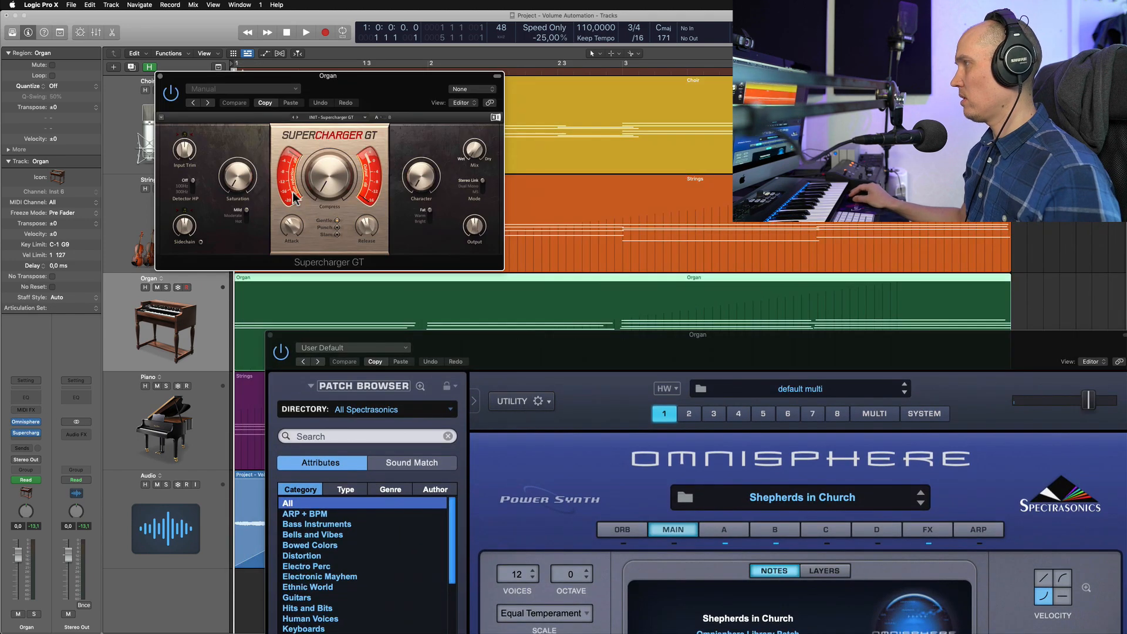
left_click_drag(573, 358, 533, 246)
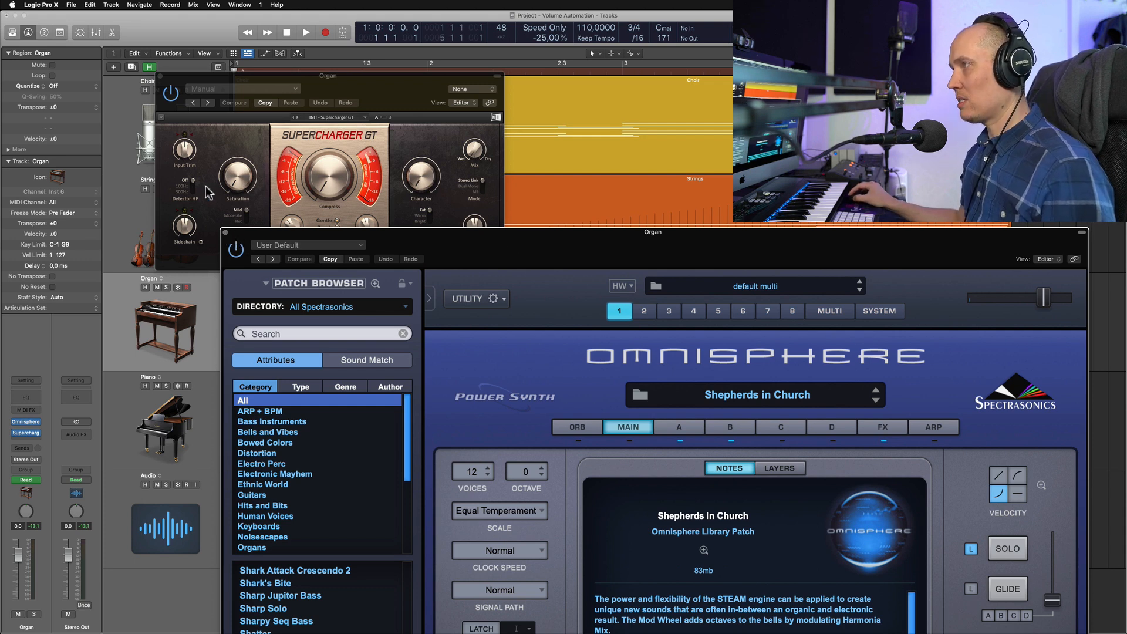
Step: Insert the stereo Phat FX effect after Supercharger GT on the Organ track
left_click(34, 441)
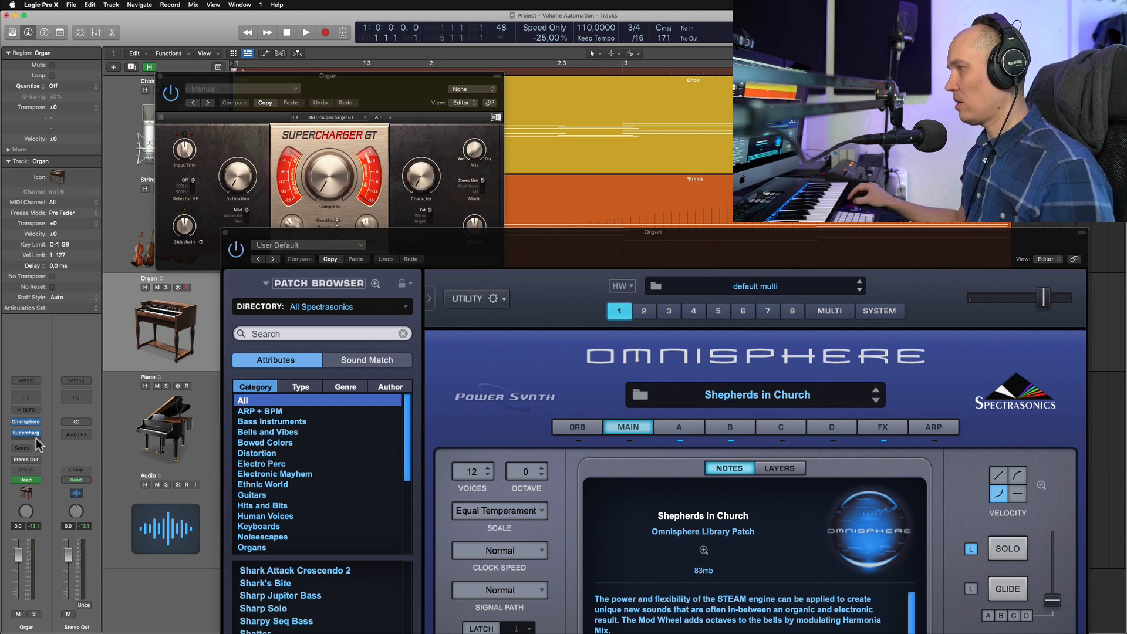
mouse_move(56, 485)
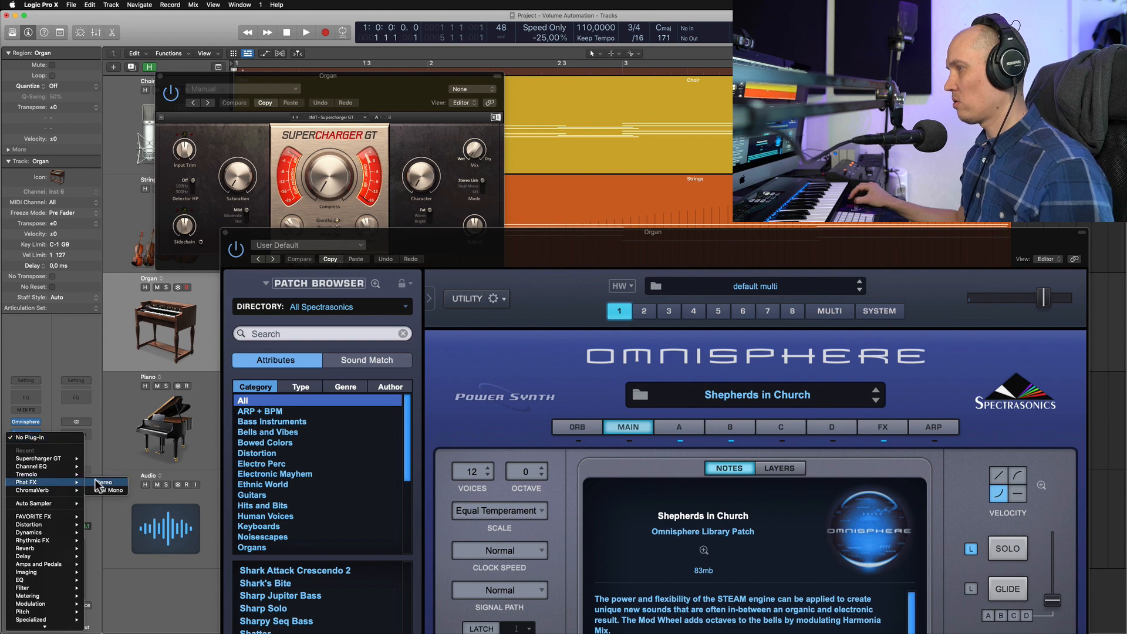
left_click(101, 486)
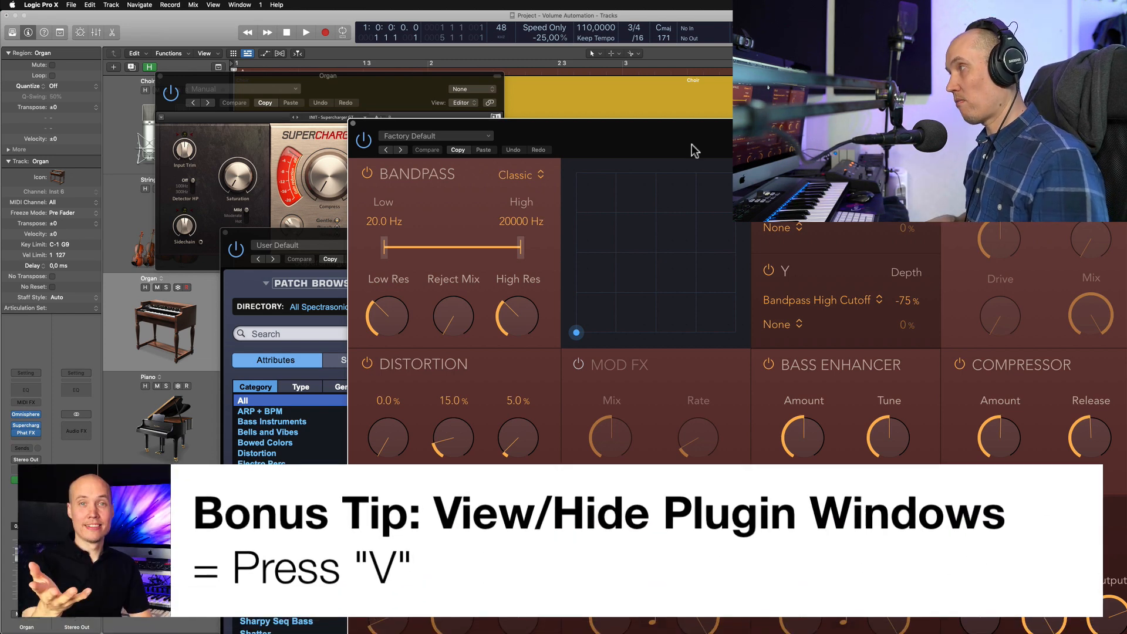
Step: Hide all open plug-in windows at once and bring them back into view over the arrangement
key("v")
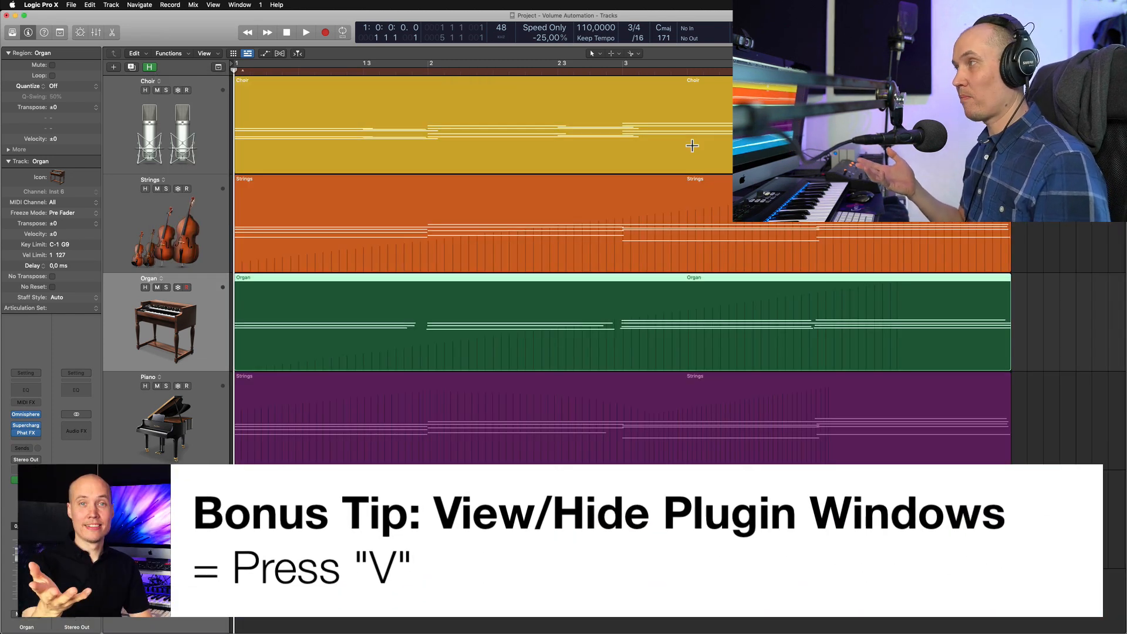
key("v")
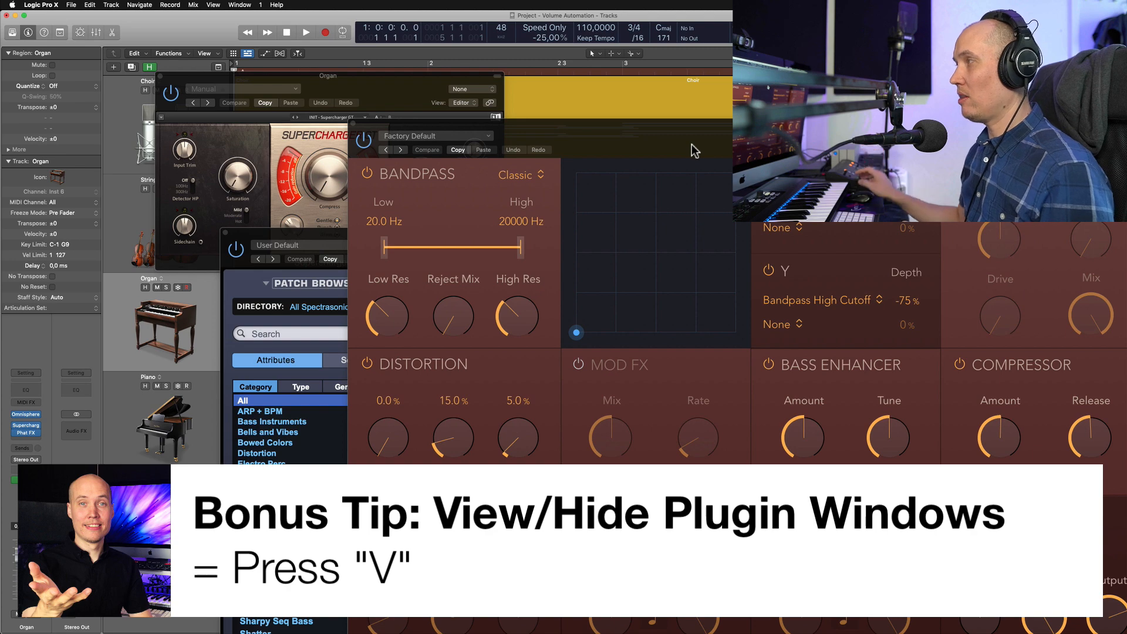
Step: Move the Phat FX window slightly up and to the left, and close all of the Organ track's plug-in windows at once
left_click_drag(695, 151, 679, 115)
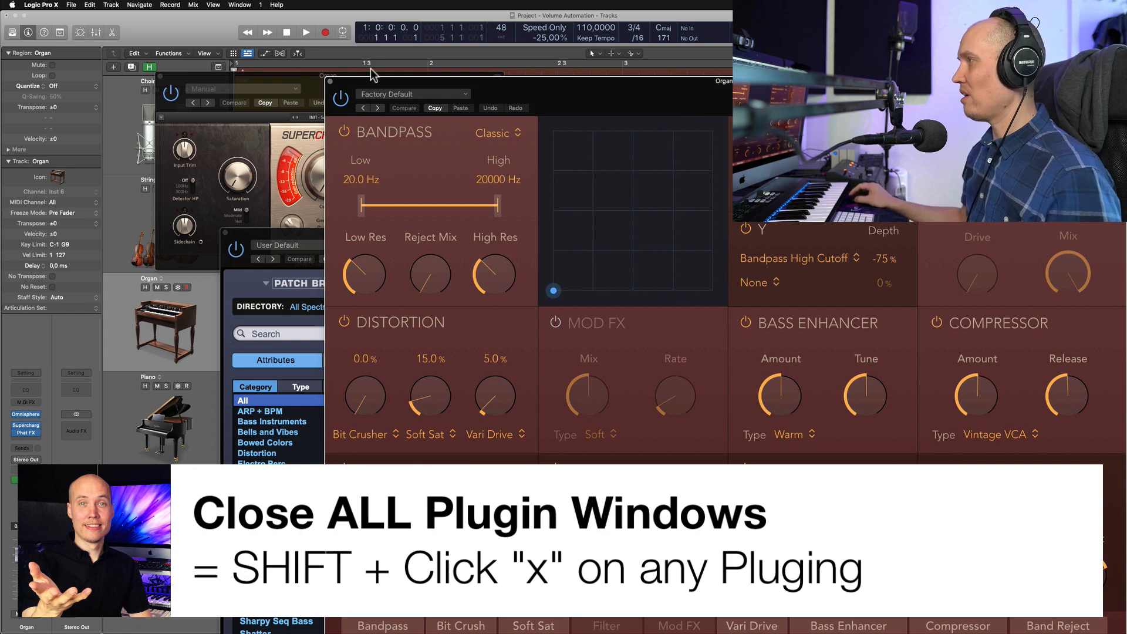
left_click(330, 82, "shift")
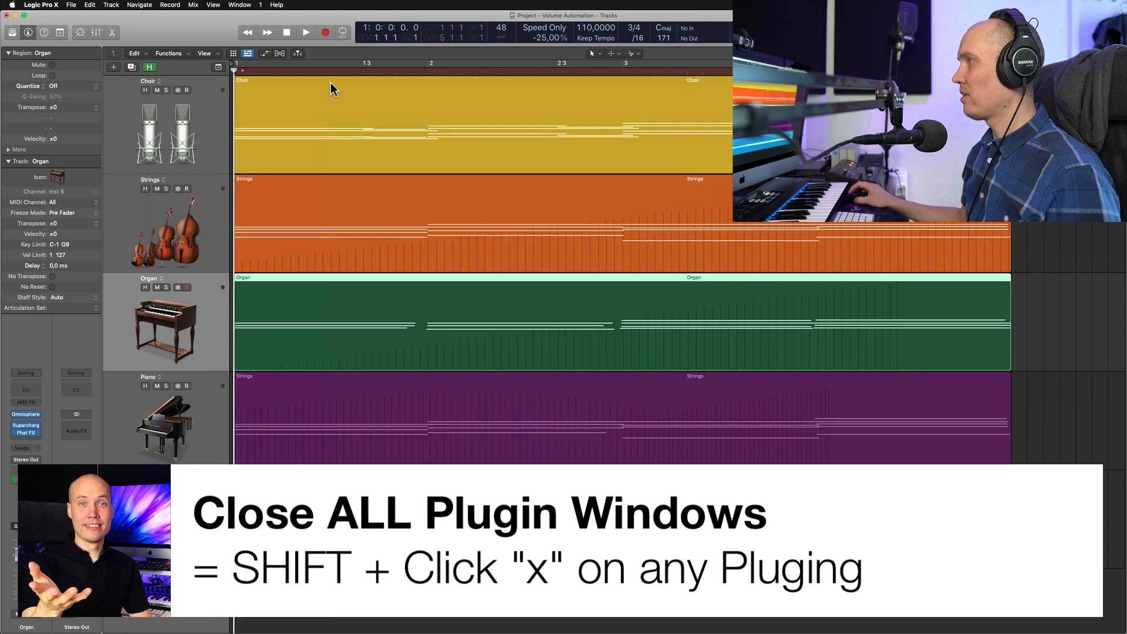
left_click(239, 5)
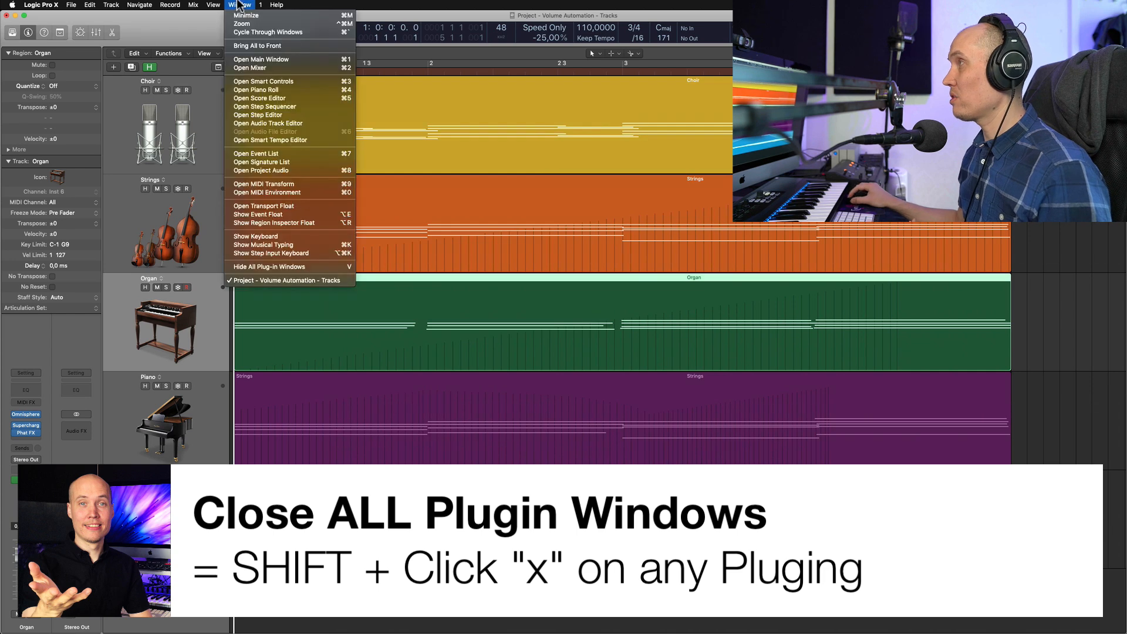
left_click(581, 302)
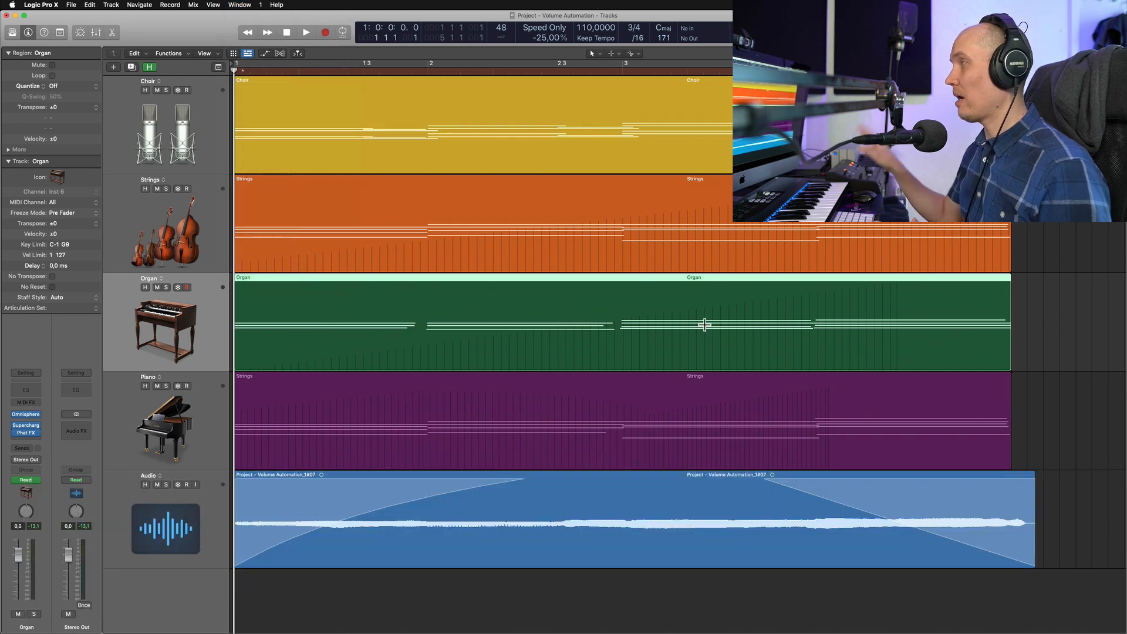